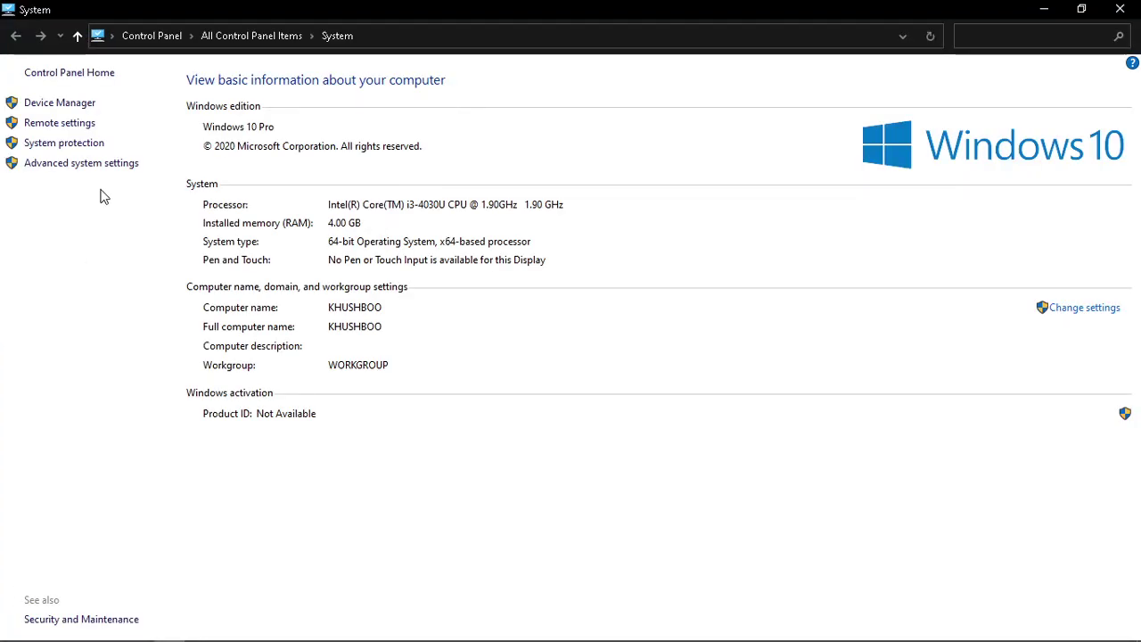
In the advanced system performance settings, apply custom visual effects with only Smooth edges of screen fonts enabled.
{"action": "left_click", "coordinate": [69, 170]}
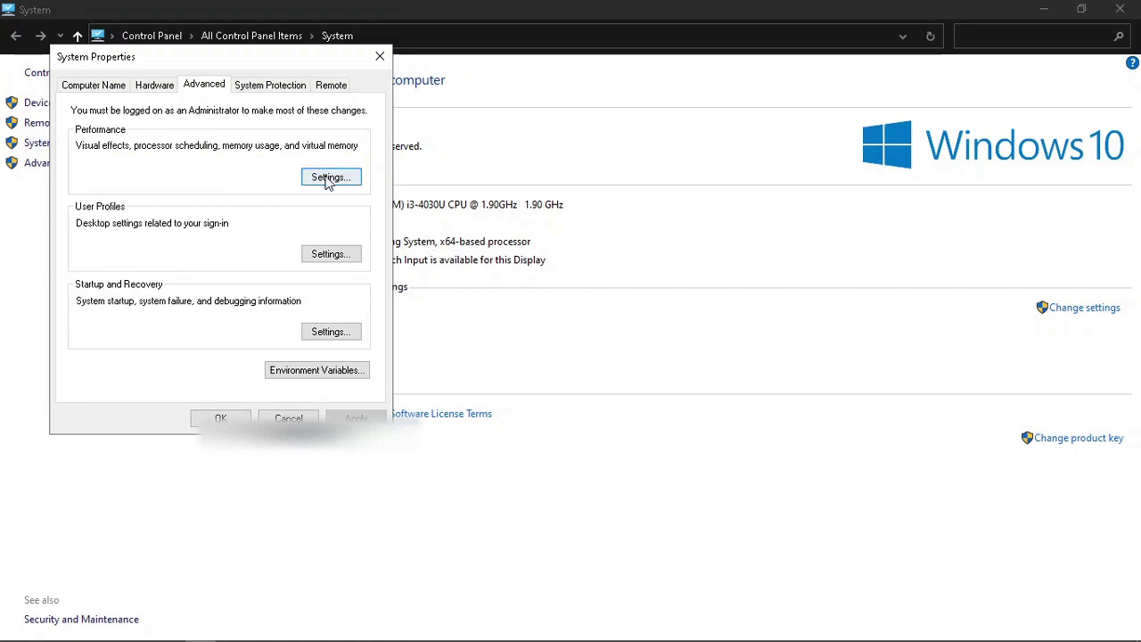
{"action": "left_click", "coordinate": [327, 177]}
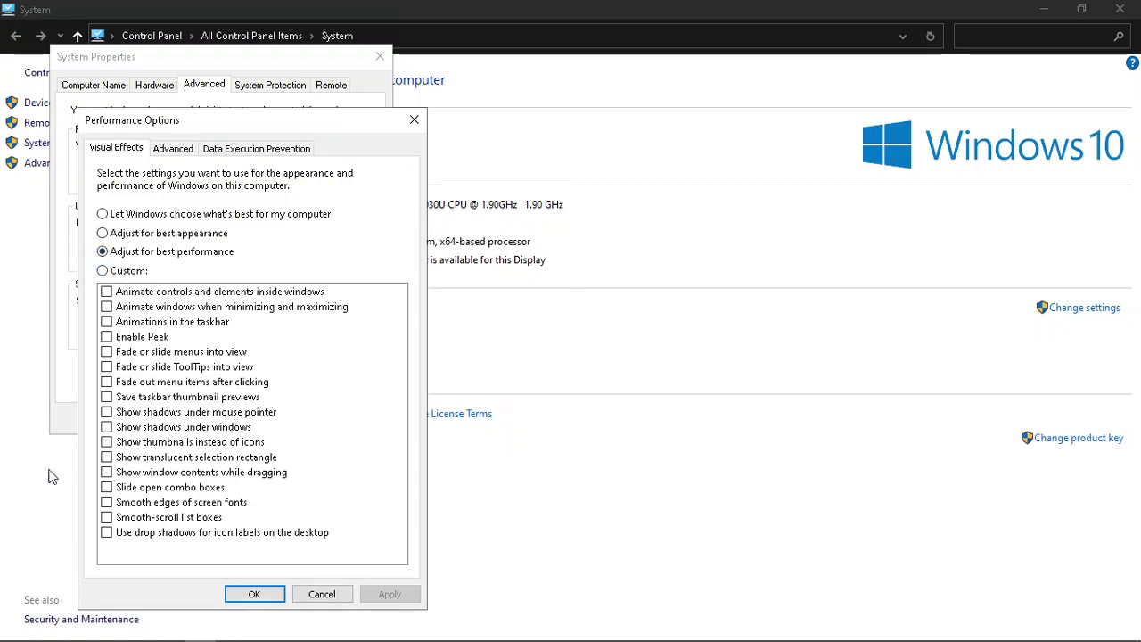
{"action": "left_click", "coordinate": [107, 503]}
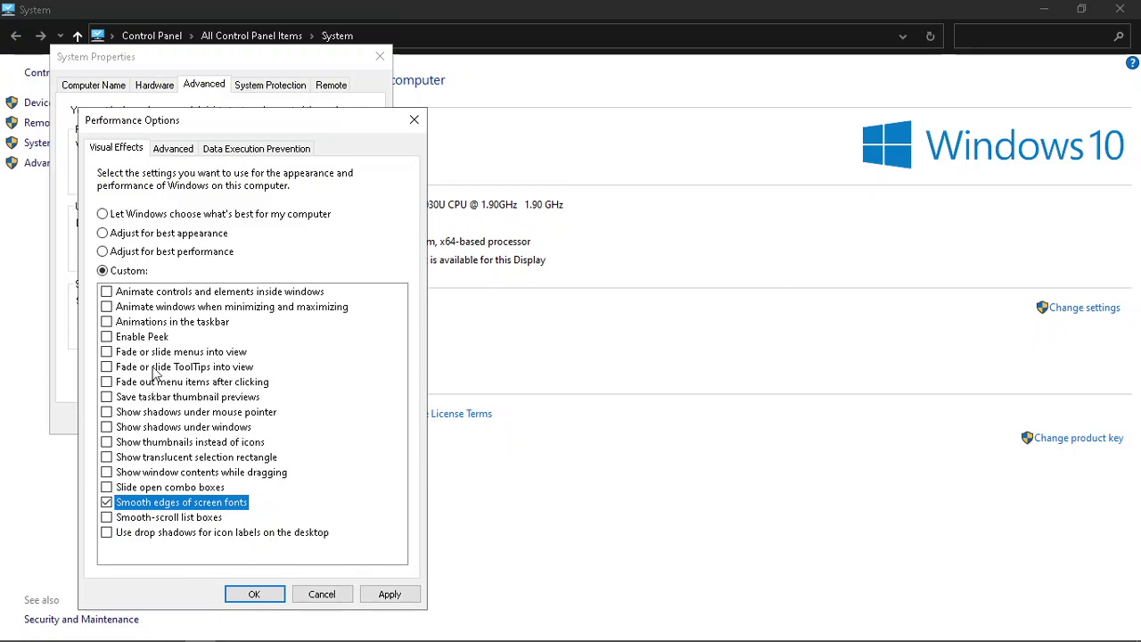
{"action": "left_click", "coordinate": [378, 599]}
{"action": "left_click", "coordinate": [252, 604]}
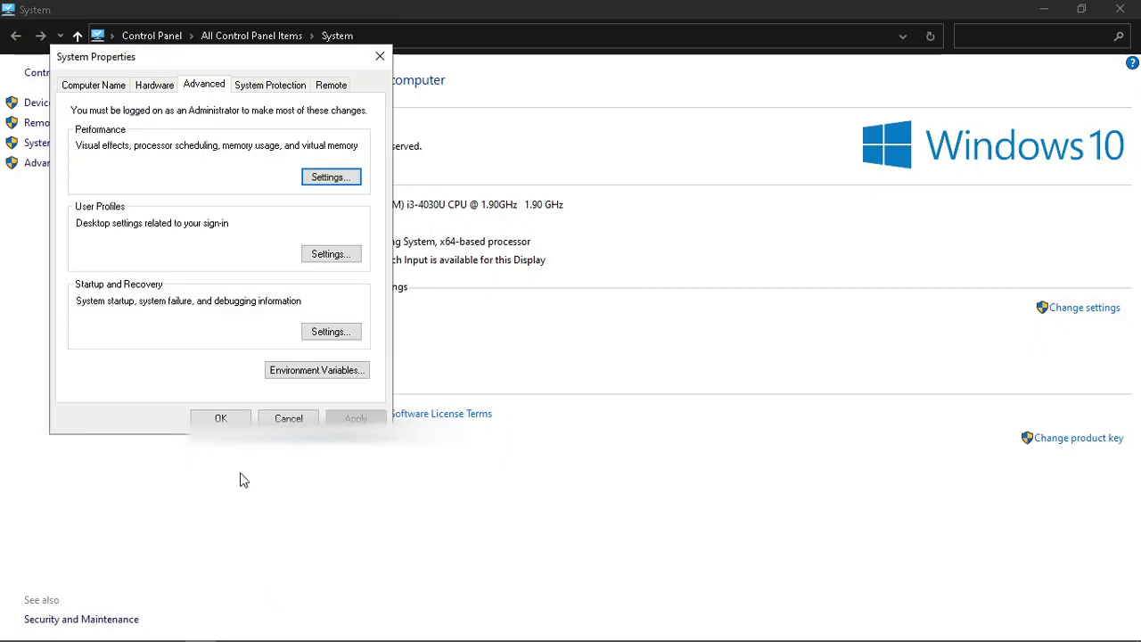
{"action": "left_click", "coordinate": [229, 417]}
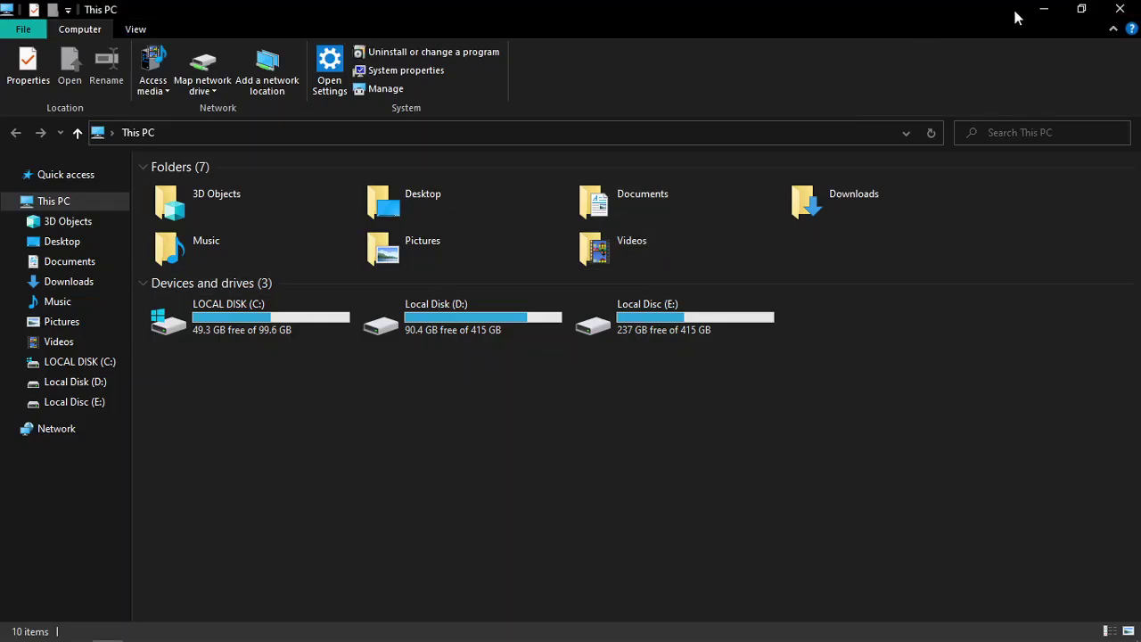
Close the This PC window and refresh the desktop.
{"action": "left_click", "coordinate": [1117, 11]}
{"action": "right_click", "coordinate": [595, 230]}
{"action": "left_click", "coordinate": [681, 277]}
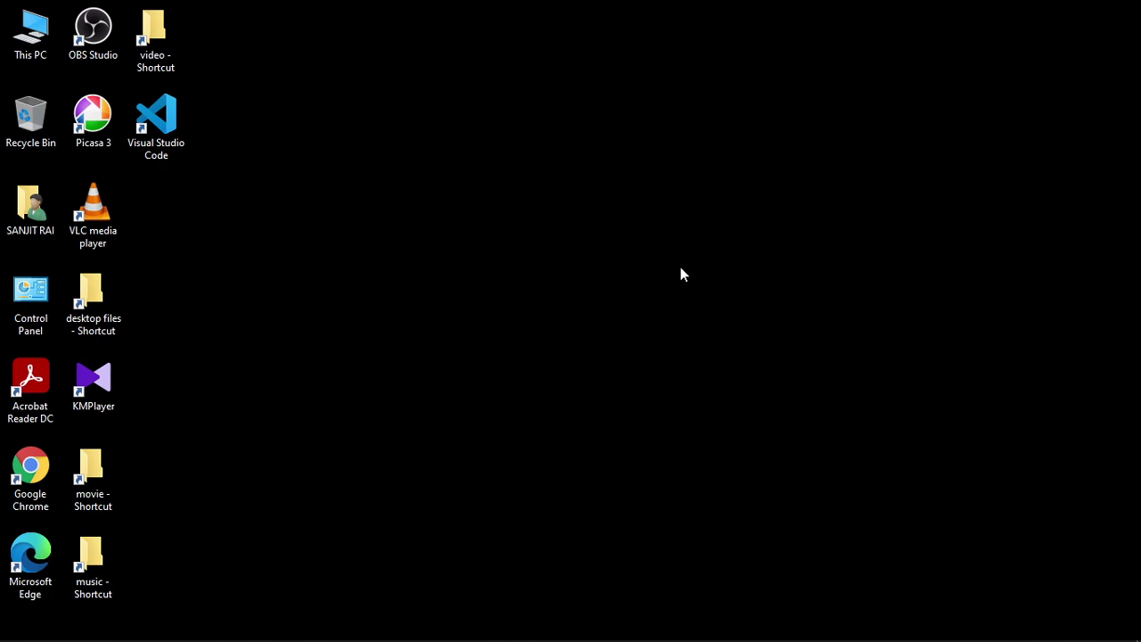
Open the Windows Temp folder by running the command temp.
{"action": "key", "text": "super+r"}
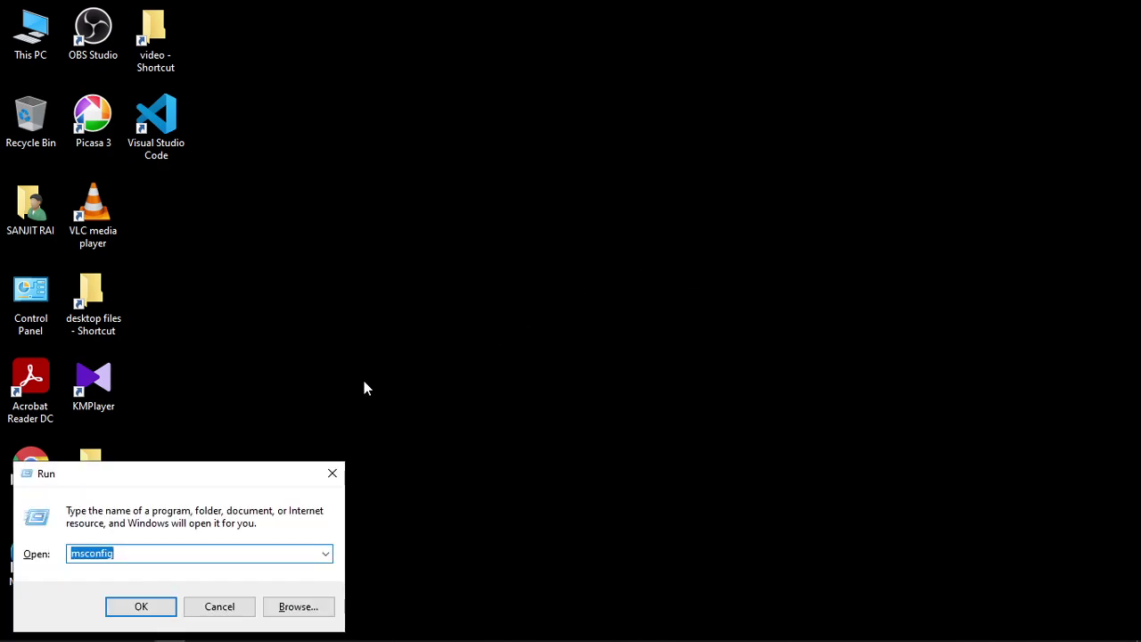
{"action": "type", "text": "trmp"}
{"action": "key", "text": "BackSpace"}
{"action": "key", "text": "BackSpace"}
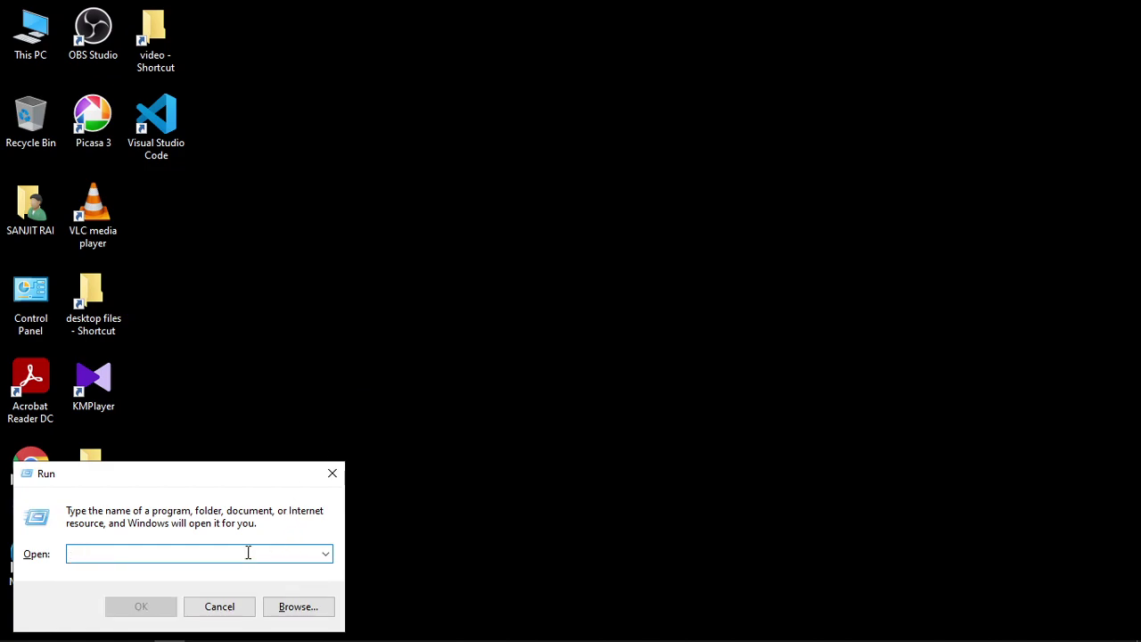
{"action": "type", "text": "temp"}
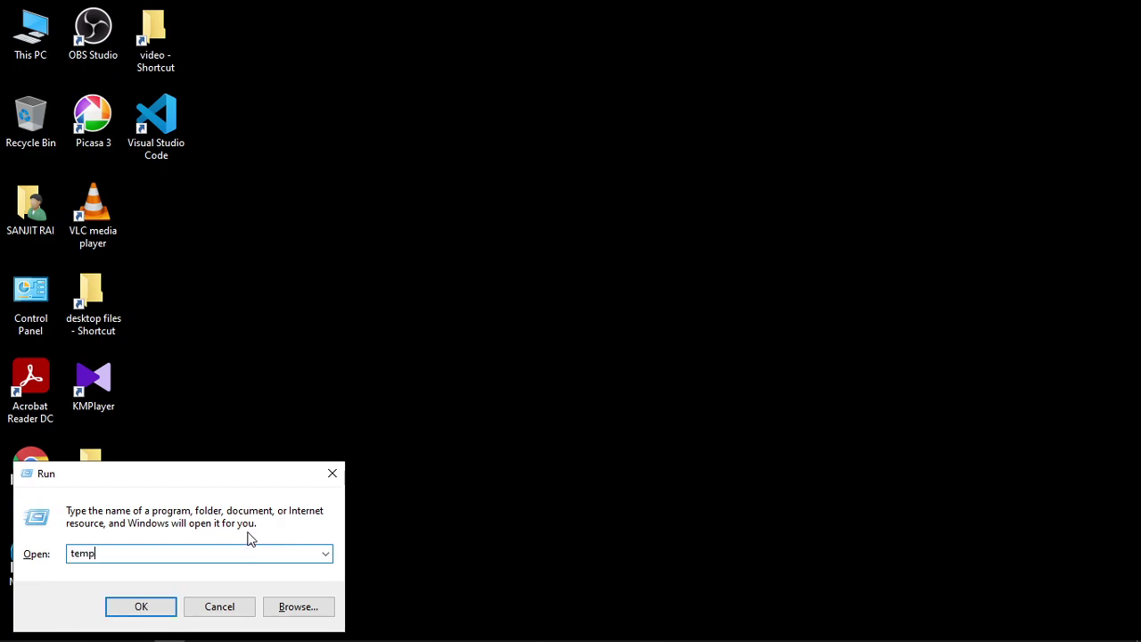
{"action": "left_click", "coordinate": [142, 611]}
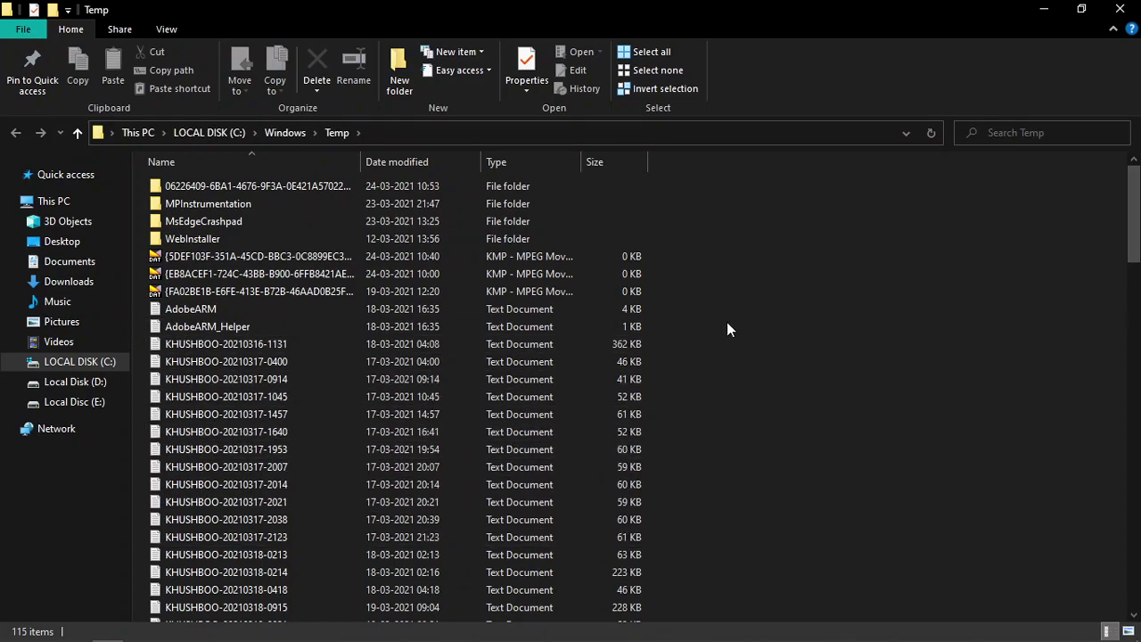
Permanently delete everything in the Windows Temp folder, skipping all files in use, and close the folder.
{"action": "key", "text": "ctrl+a"}
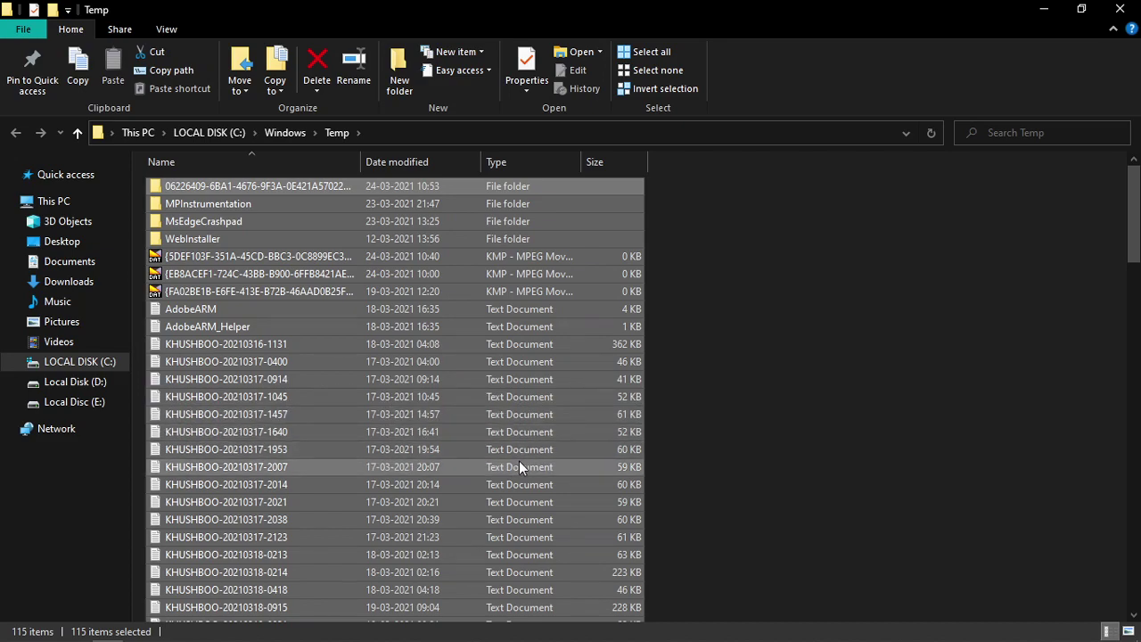
{"action": "key", "text": "shift+Delete"}
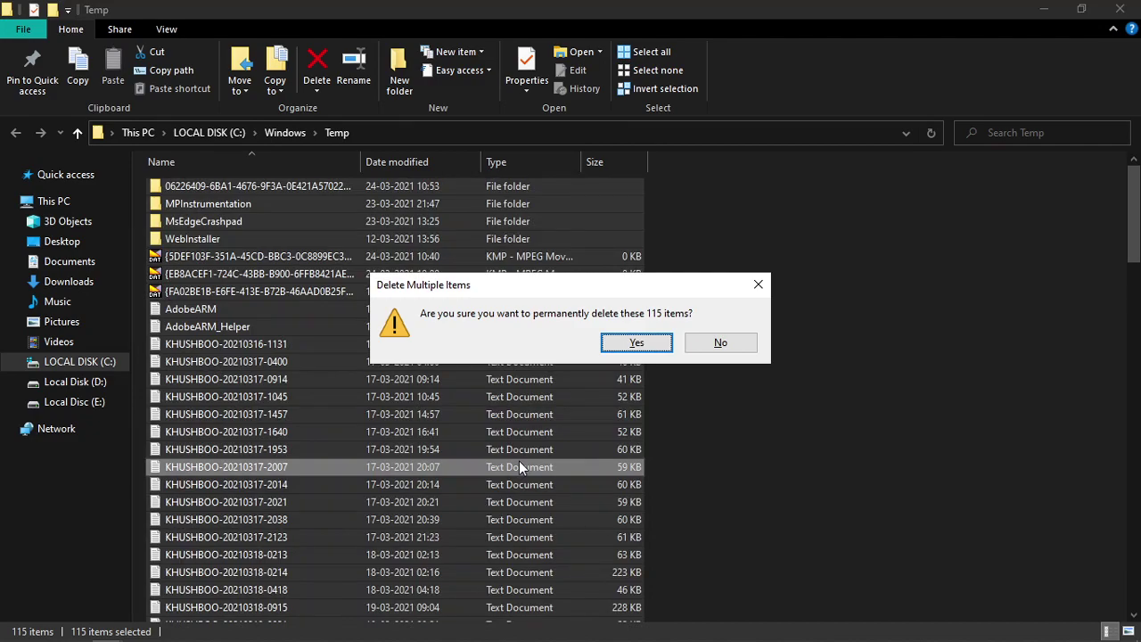
{"action": "key", "text": "Return"}
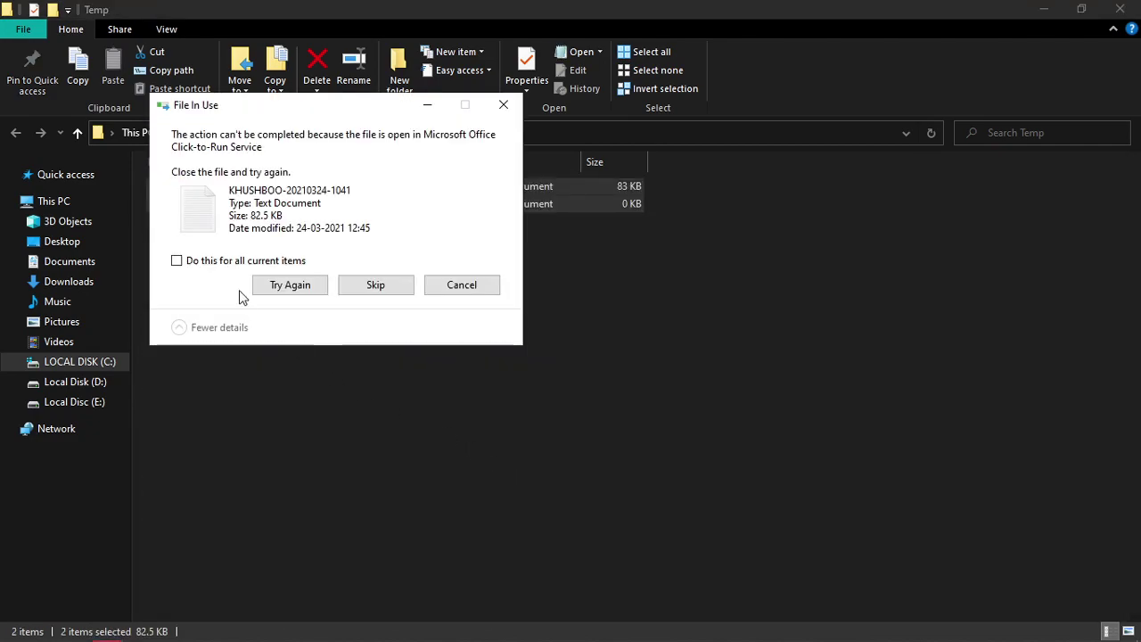
{"action": "left_click", "coordinate": [241, 262]}
{"action": "left_click", "coordinate": [324, 290]}
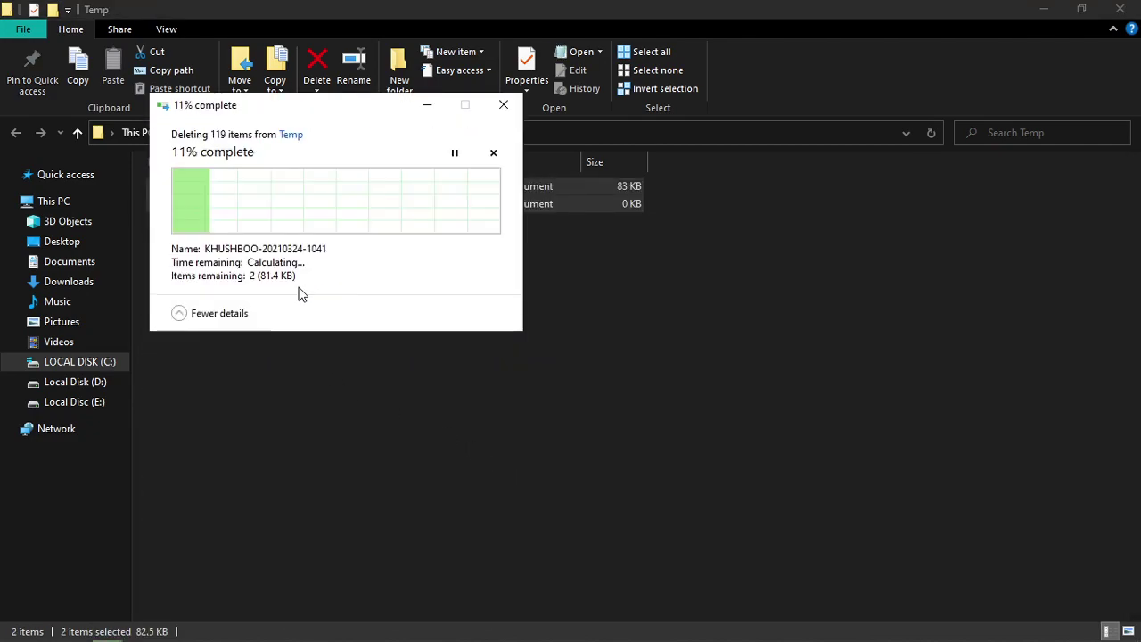
{"action": "left_click", "coordinate": [243, 266]}
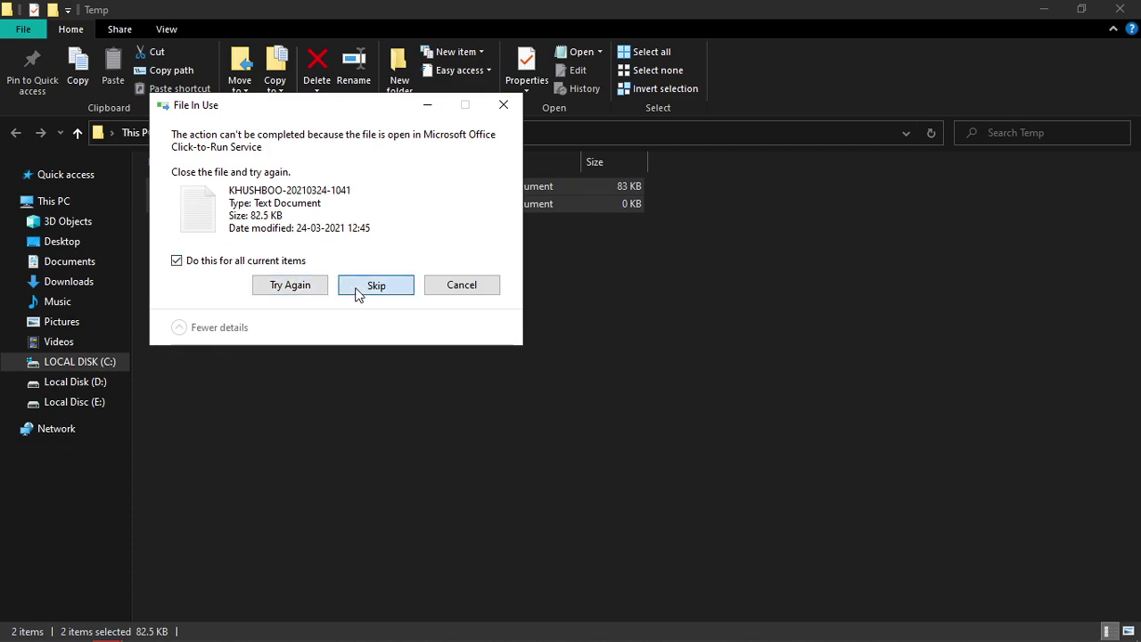
{"action": "left_click", "coordinate": [358, 292]}
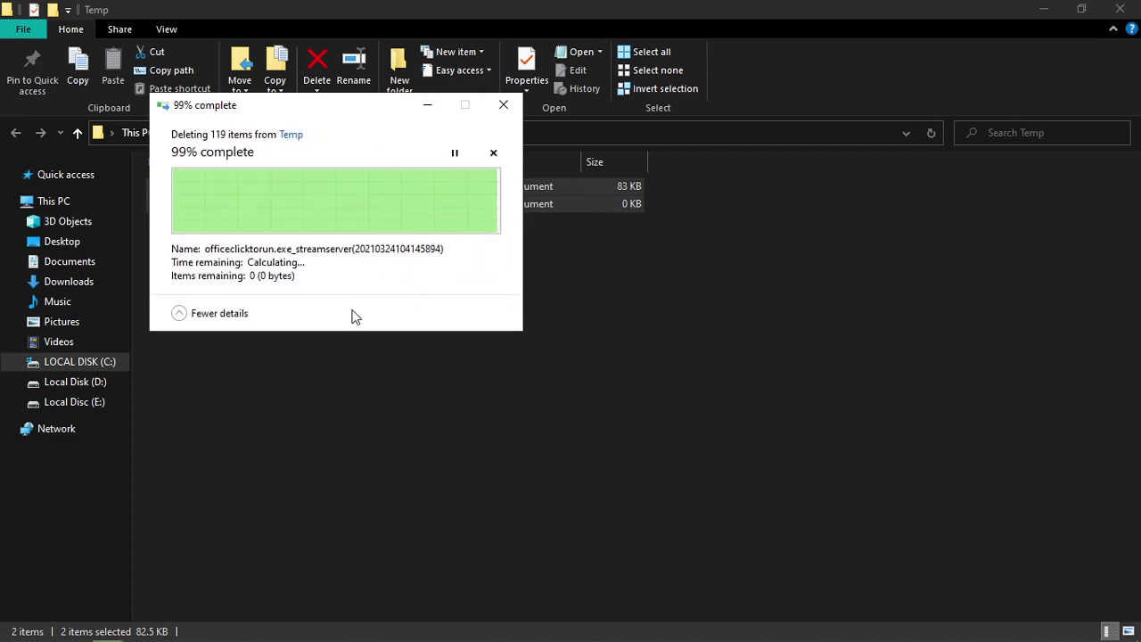
{"action": "left_click", "coordinate": [1120, 8]}
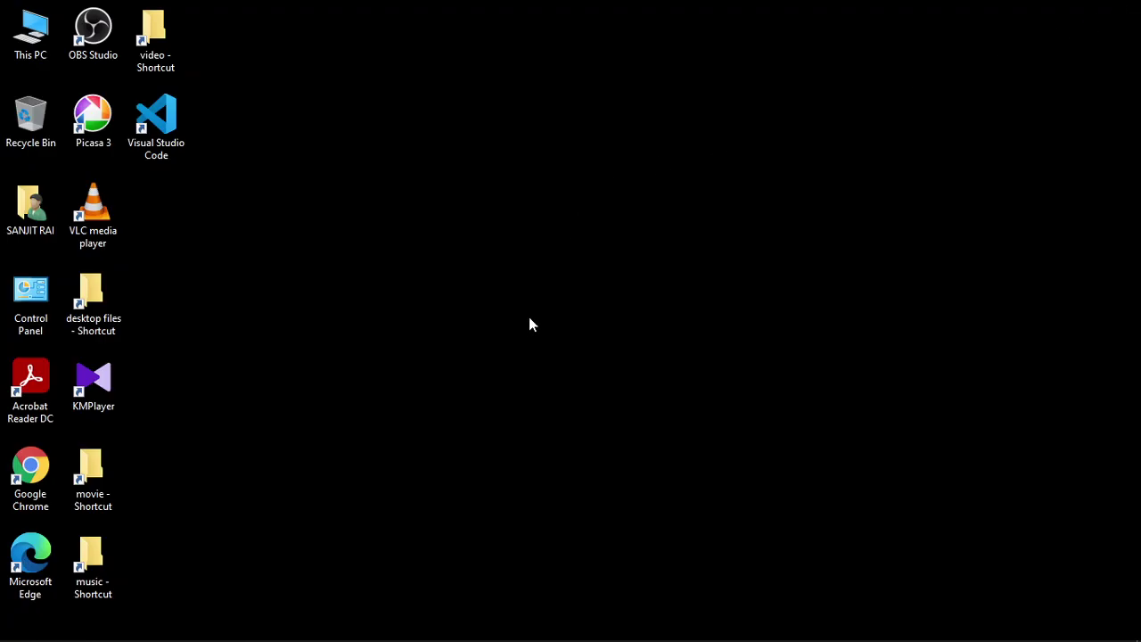
Open the user's local Temp folder by running %temp%.
{"action": "key", "text": "super+r"}
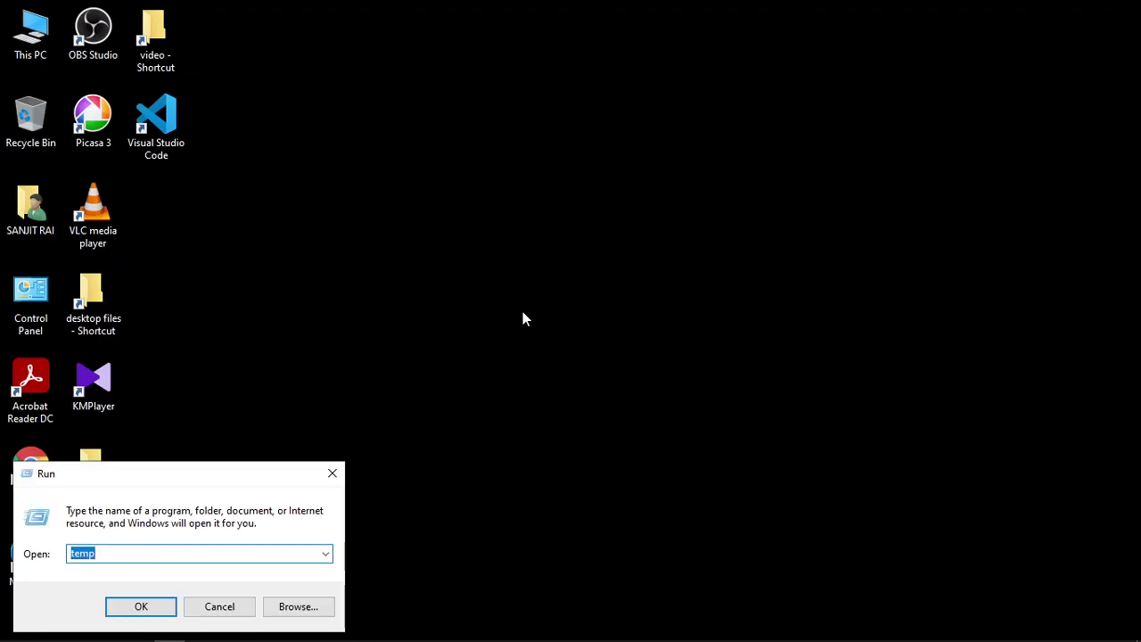
{"action": "type", "text": "%"}
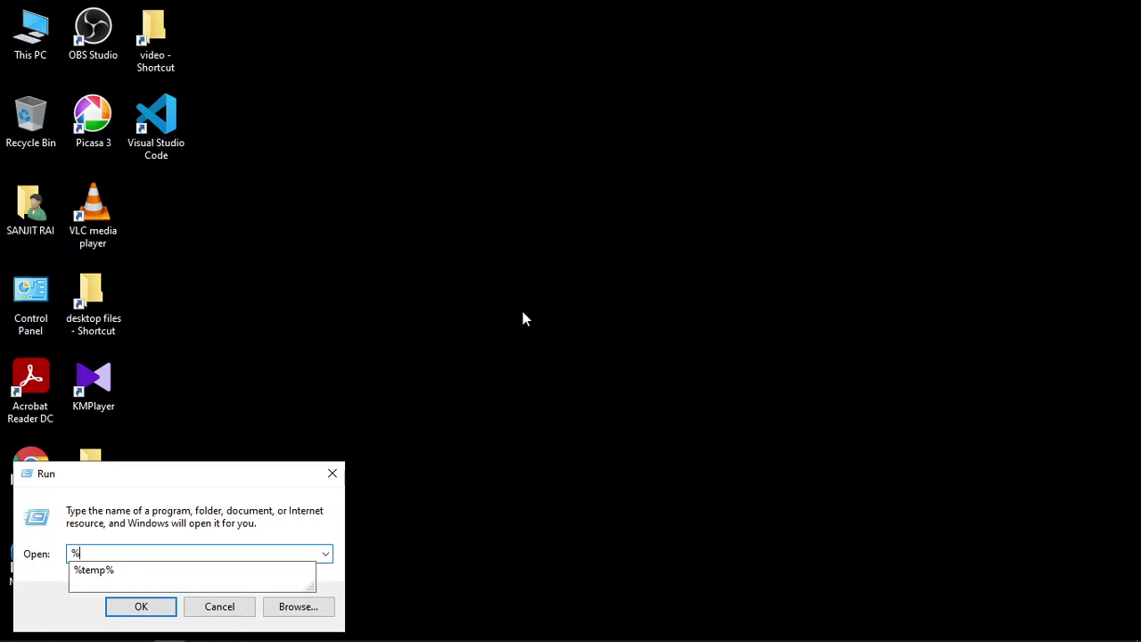
{"action": "type", "text": "temp%"}
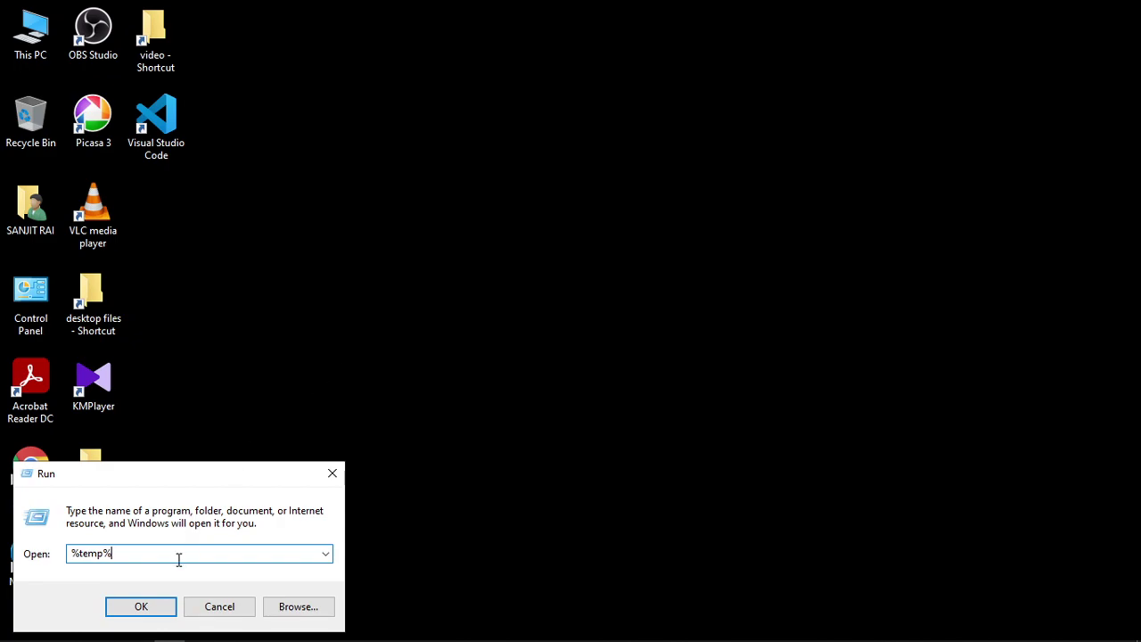
{"action": "left_click", "coordinate": [156, 613]}
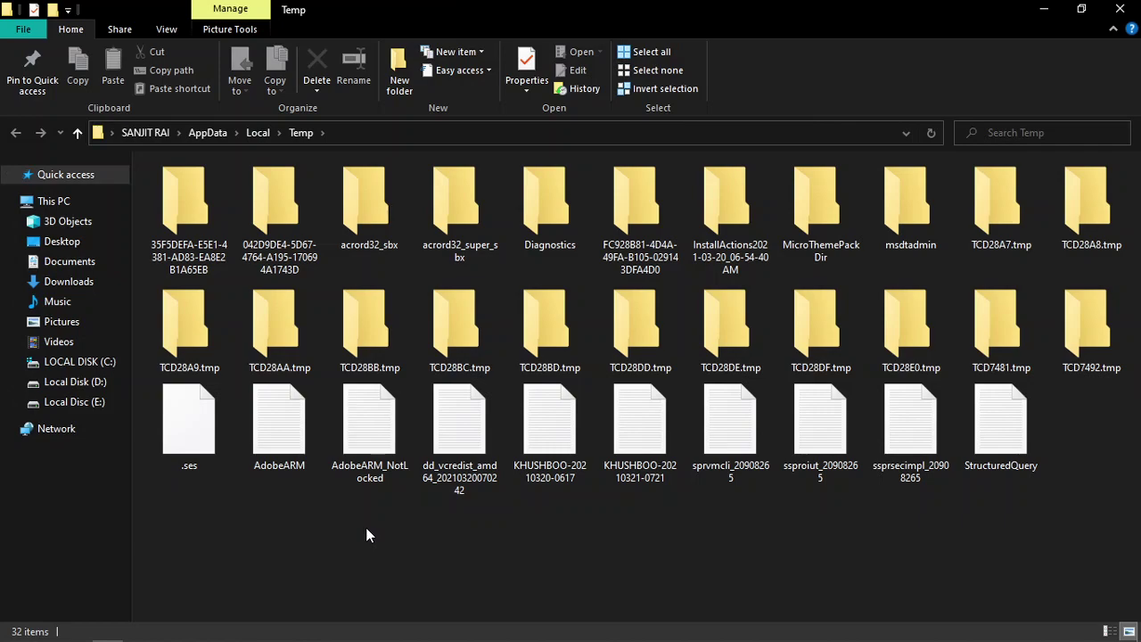
Permanently delete everything in the user's Temp folder, granting administrator permission for all current items, and close the folder.
{"action": "key", "text": "a"}
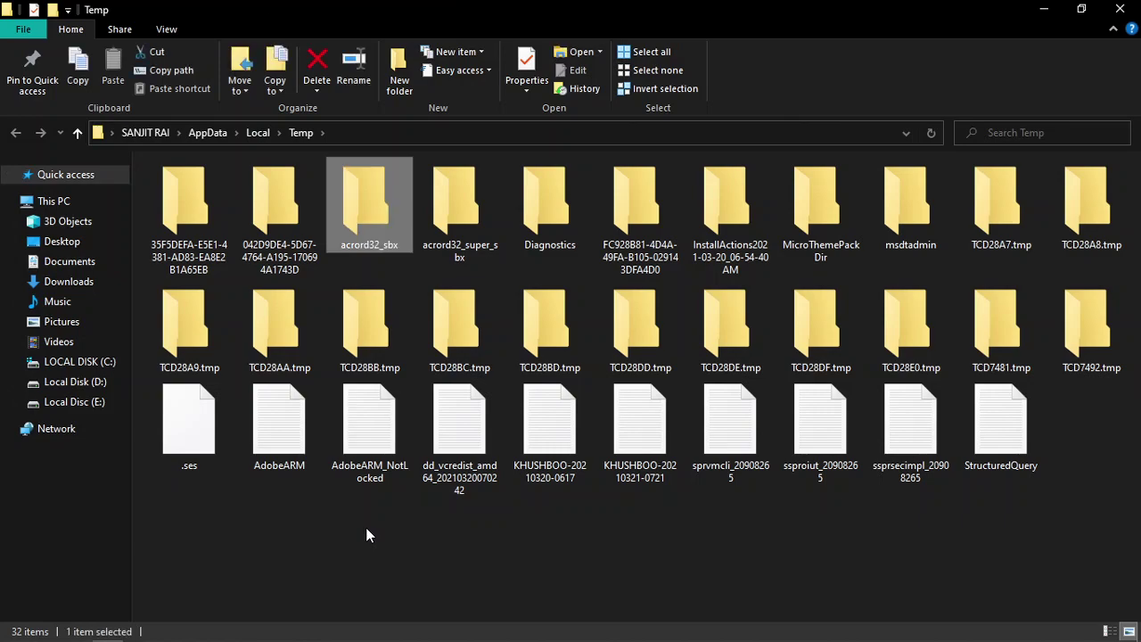
{"action": "key", "text": "ctrl+a"}
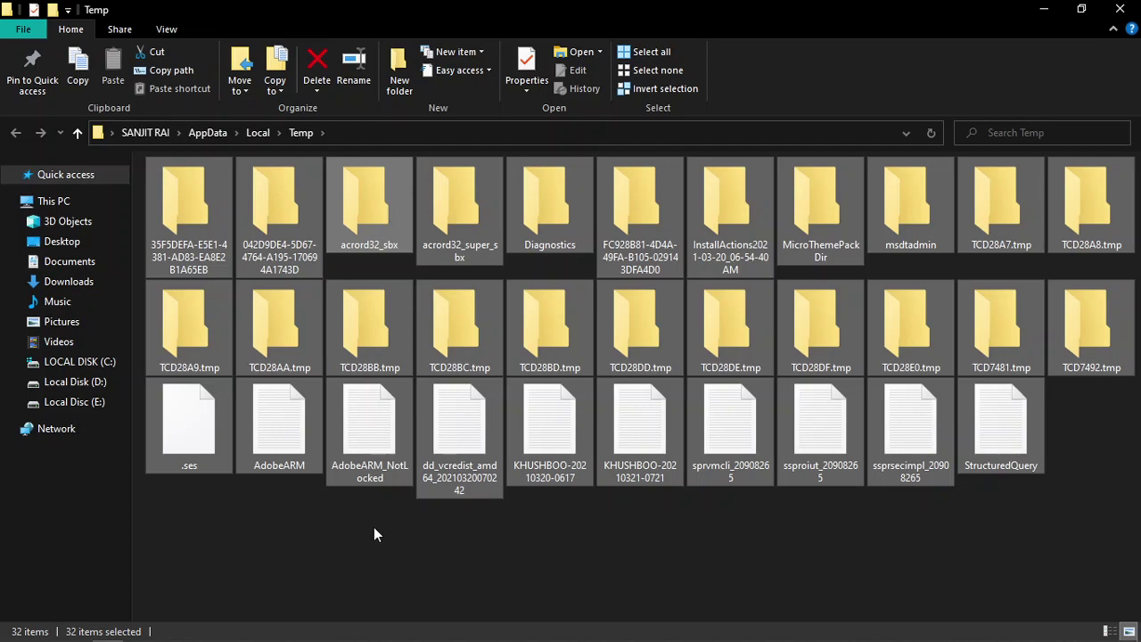
{"action": "key", "text": "shift+Delete"}
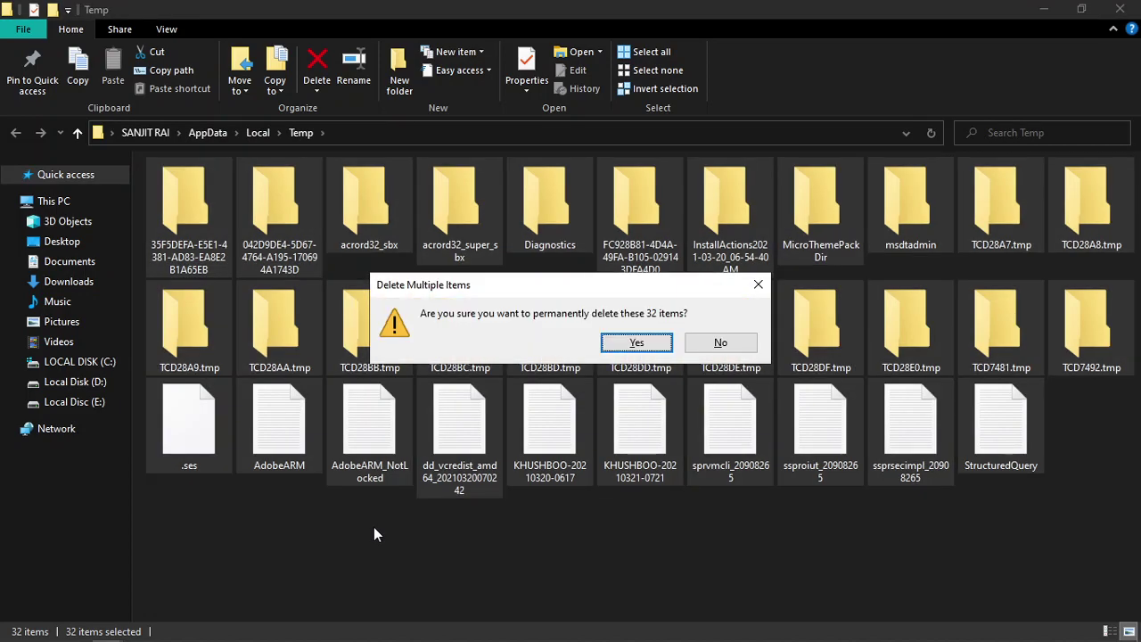
{"action": "key", "text": "Return"}
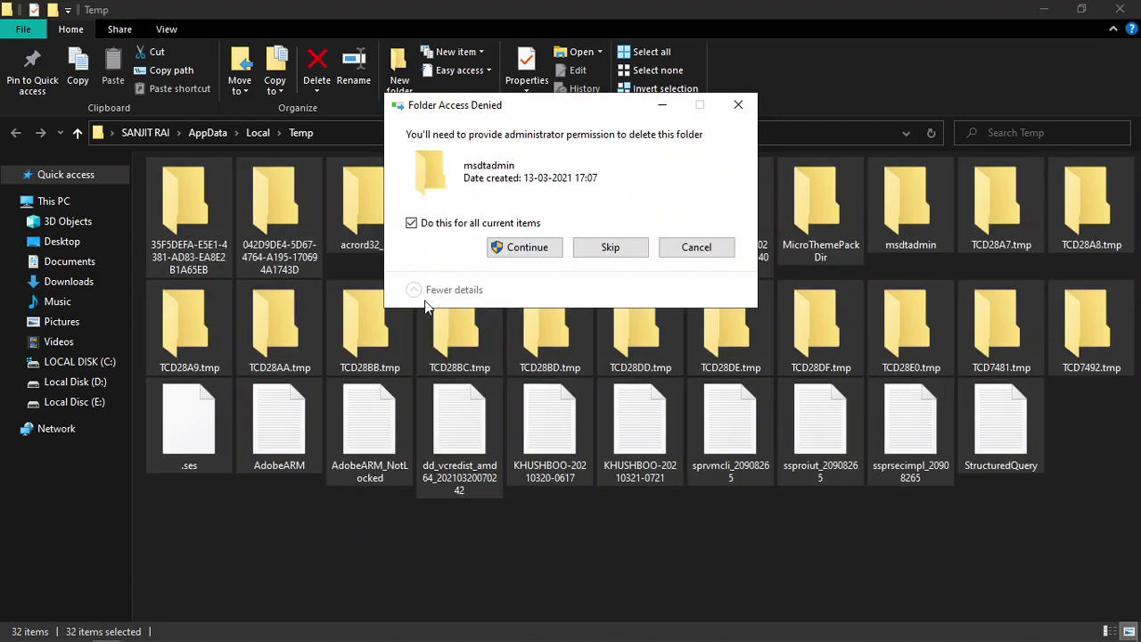
{"action": "left_click", "coordinate": [500, 250]}
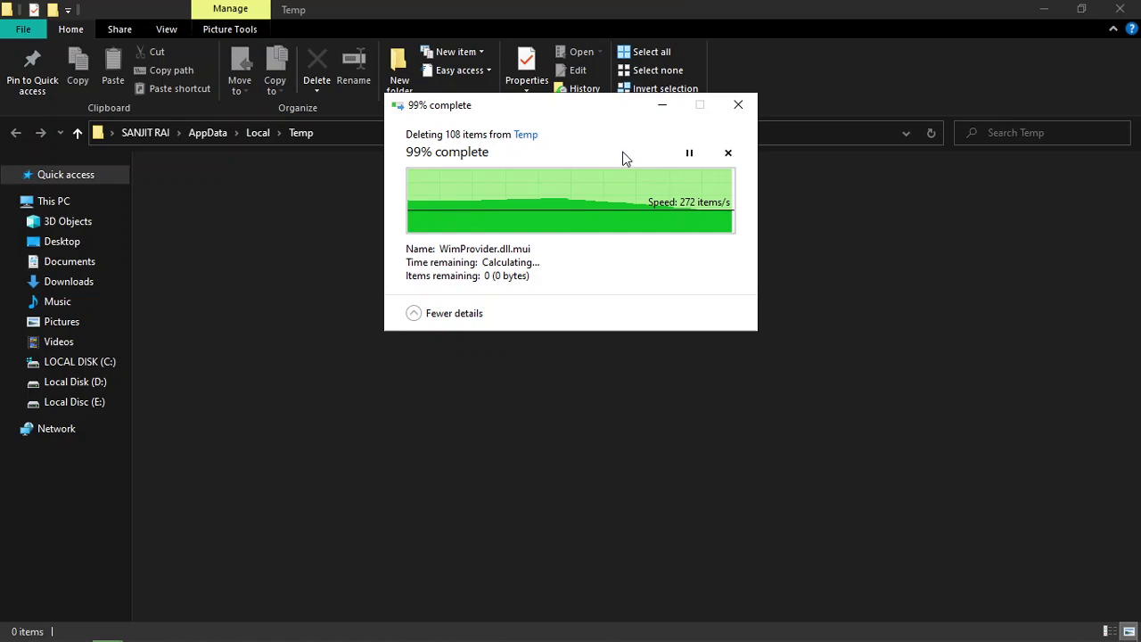
{"action": "left_click", "coordinate": [1120, 8]}
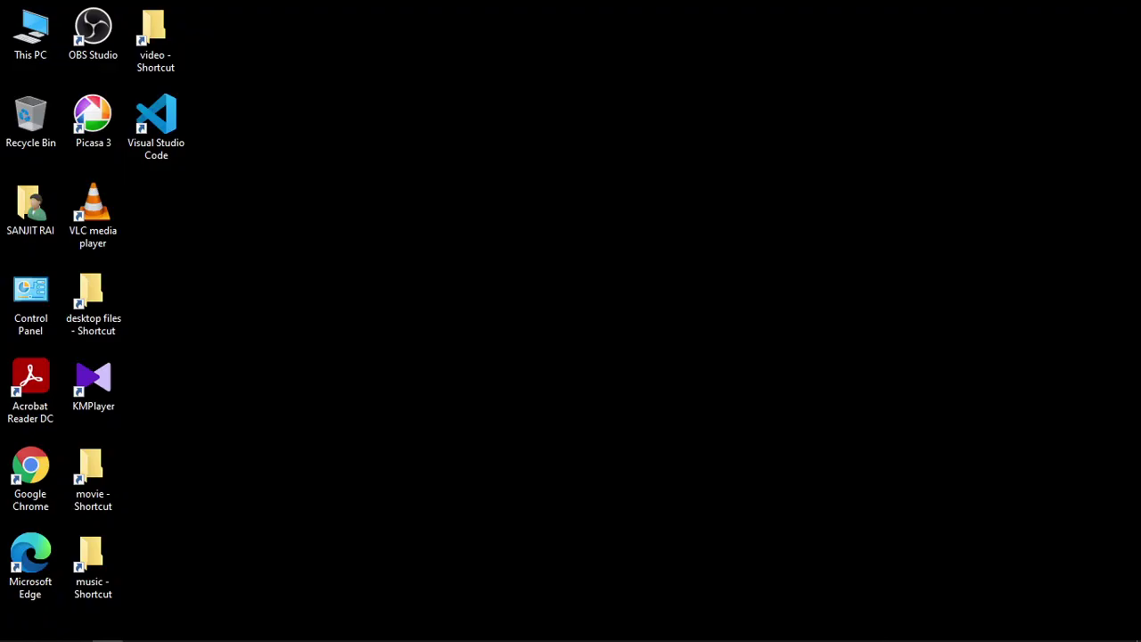
Refresh the desktop.
{"action": "right_click", "coordinate": [524, 312]}
{"action": "right_click", "coordinate": [594, 362]}
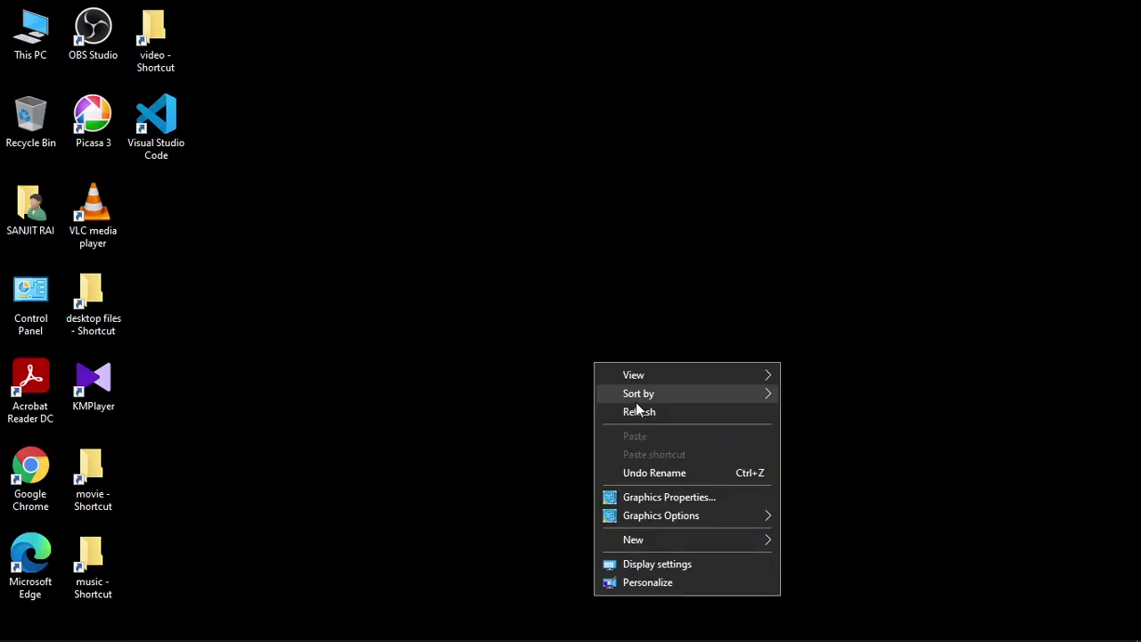
{"action": "left_click", "coordinate": [635, 411]}
Open System Configuration by running msconfig.
{"action": "key", "text": "super+r"}
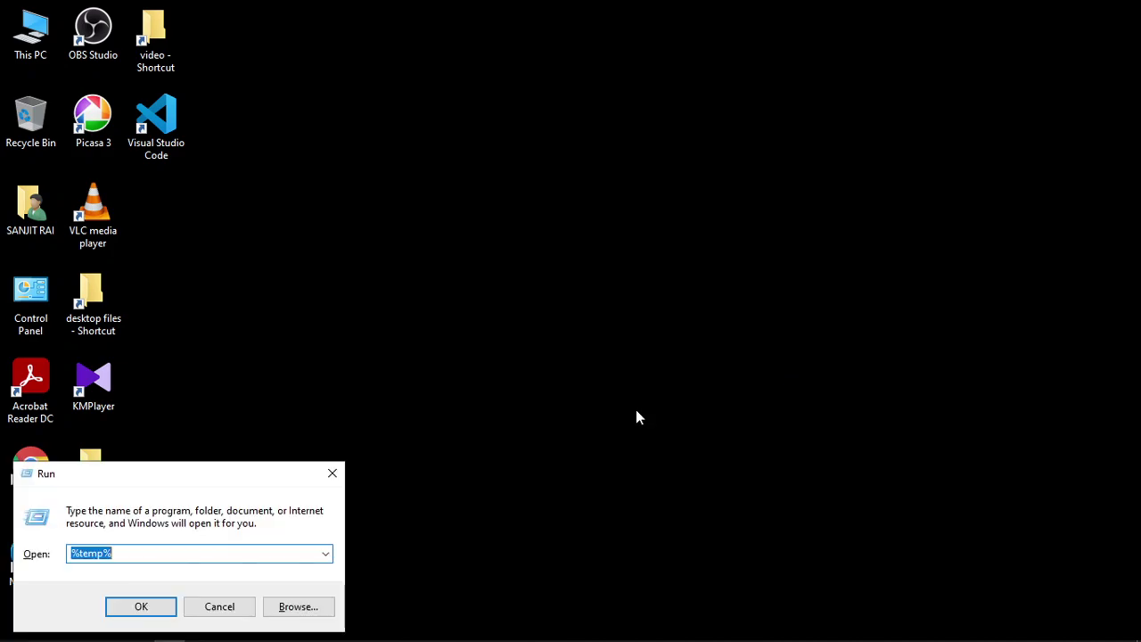
{"action": "type", "text": "ms"}
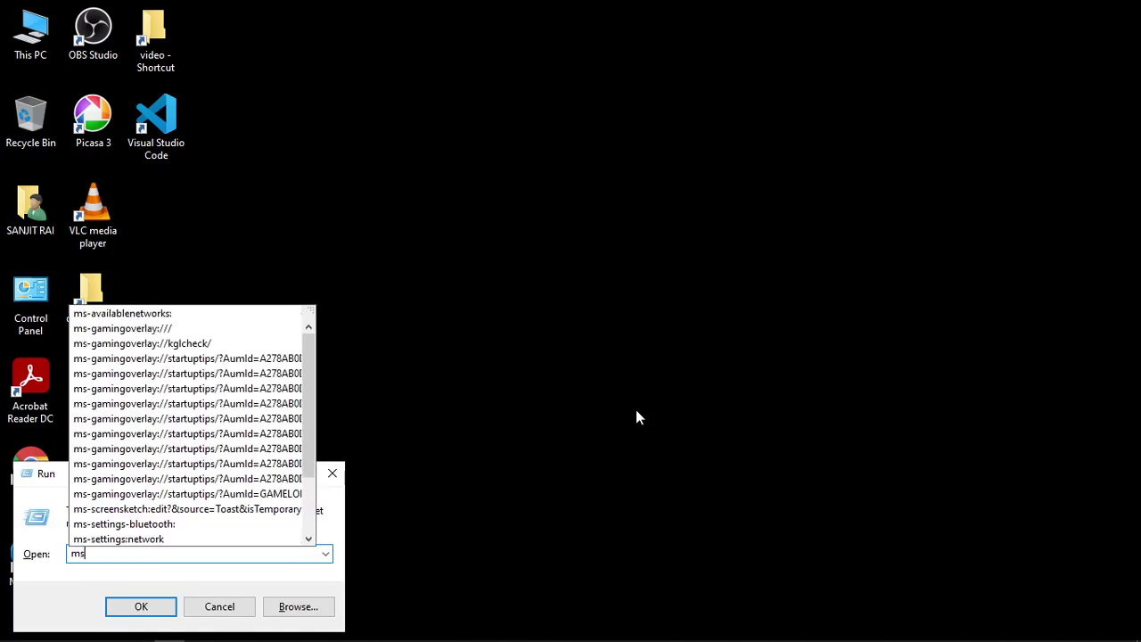
{"action": "type", "text": "config"}
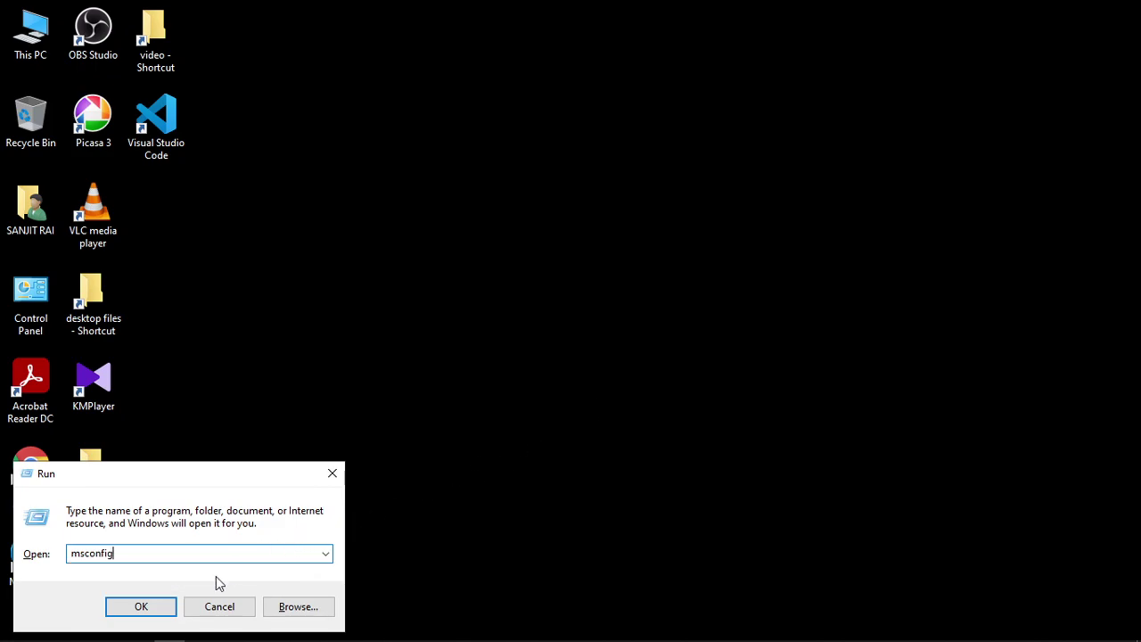
{"action": "left_click", "coordinate": [143, 606]}
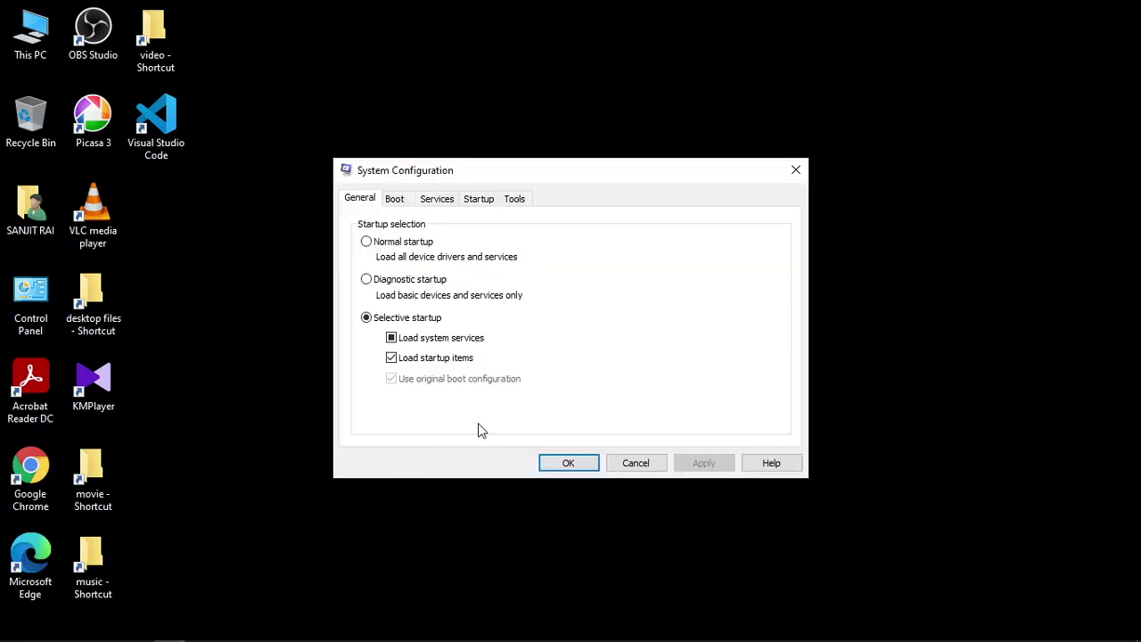
Show the list of services in System Configuration and switch hiding of all Microsoft services on and off again.
{"action": "left_click", "coordinate": [474, 203]}
{"action": "left_click", "coordinate": [450, 201]}
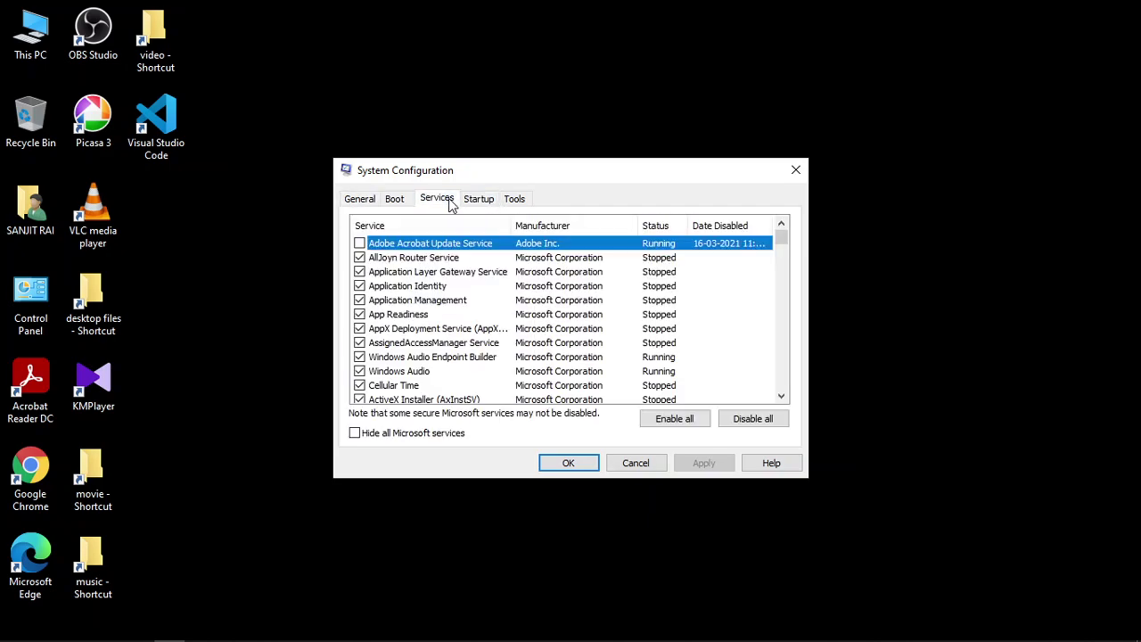
{"action": "left_click", "coordinate": [355, 434]}
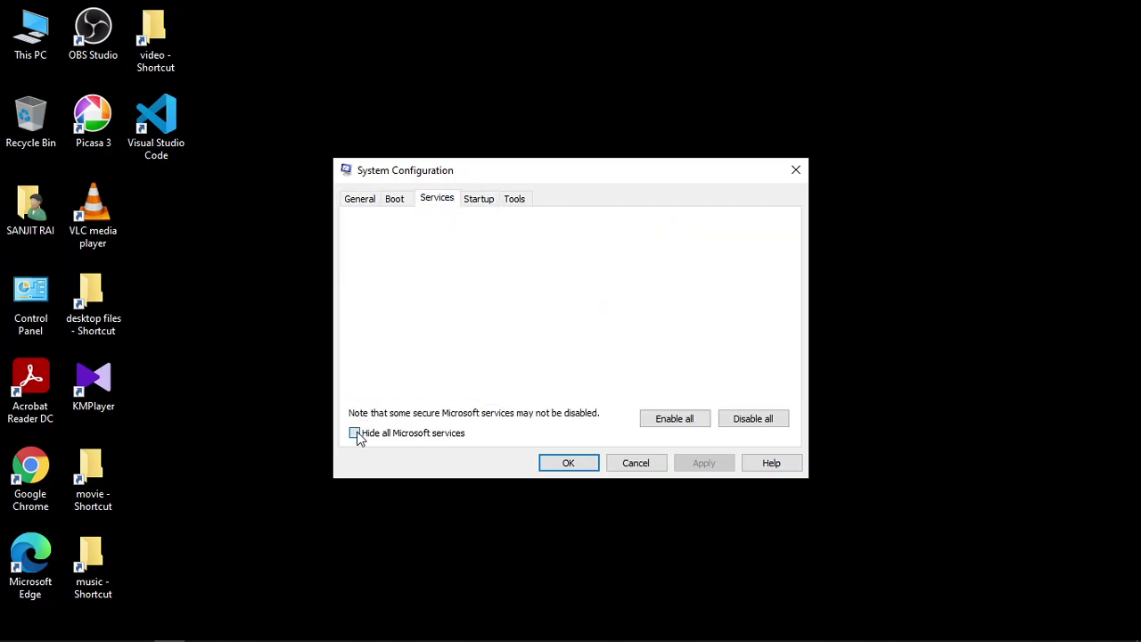
{"action": "left_click", "coordinate": [355, 434]}
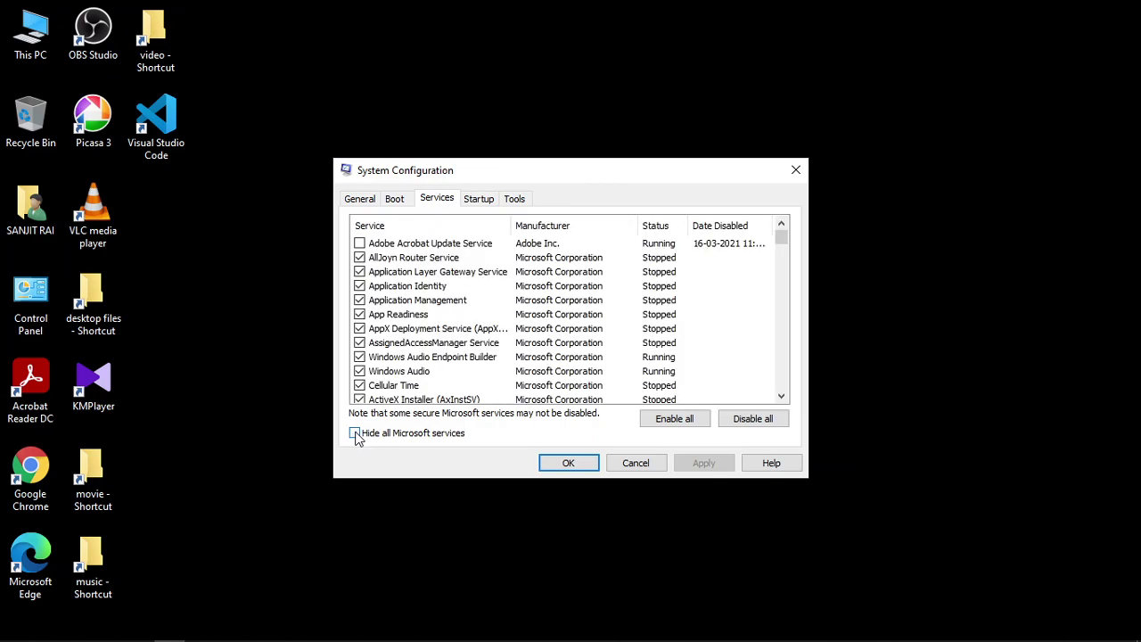
Hide all Microsoft services so that only third-party services are listed.
{"action": "left_click", "coordinate": [355, 433]}
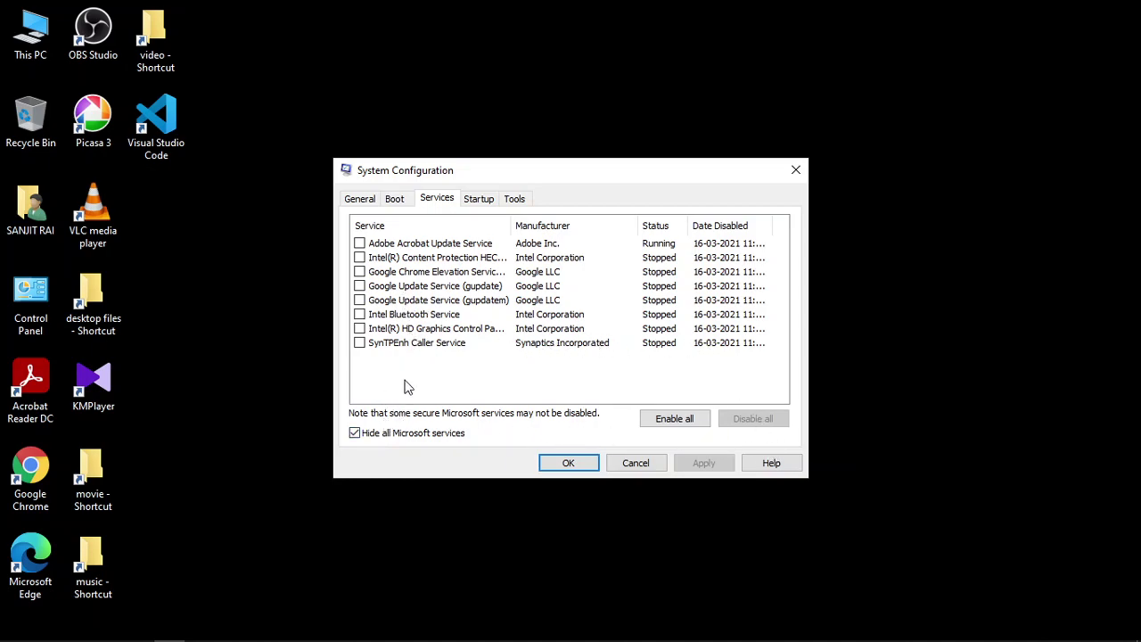
{"action": "left_click", "coordinate": [355, 434]}
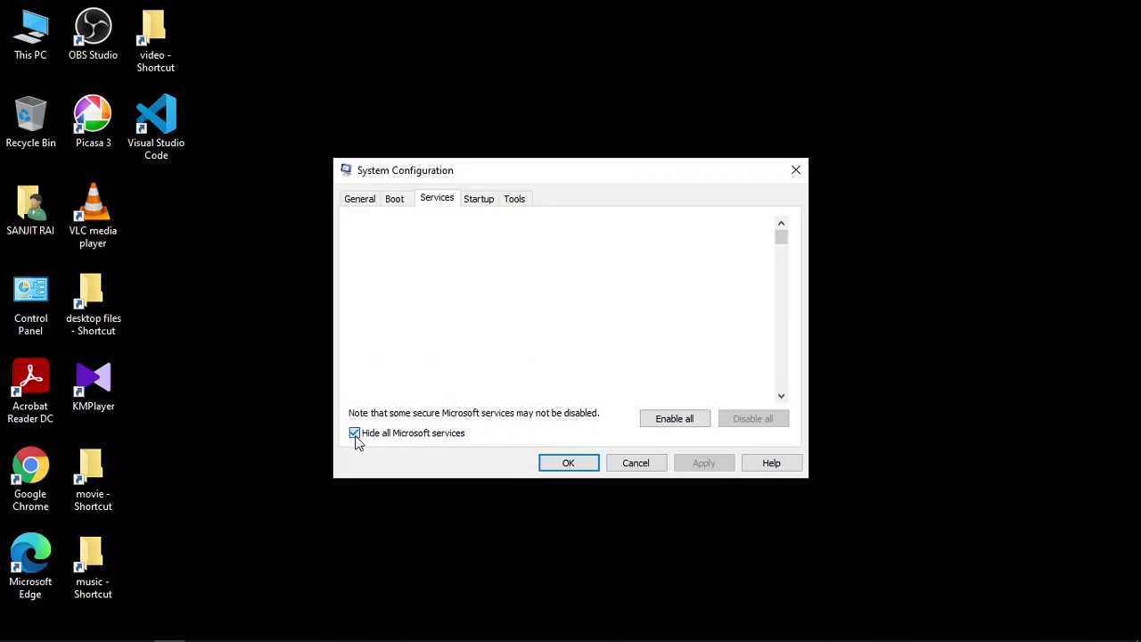
{"action": "left_click", "coordinate": [355, 434]}
{"action": "left_click", "coordinate": [355, 433]}
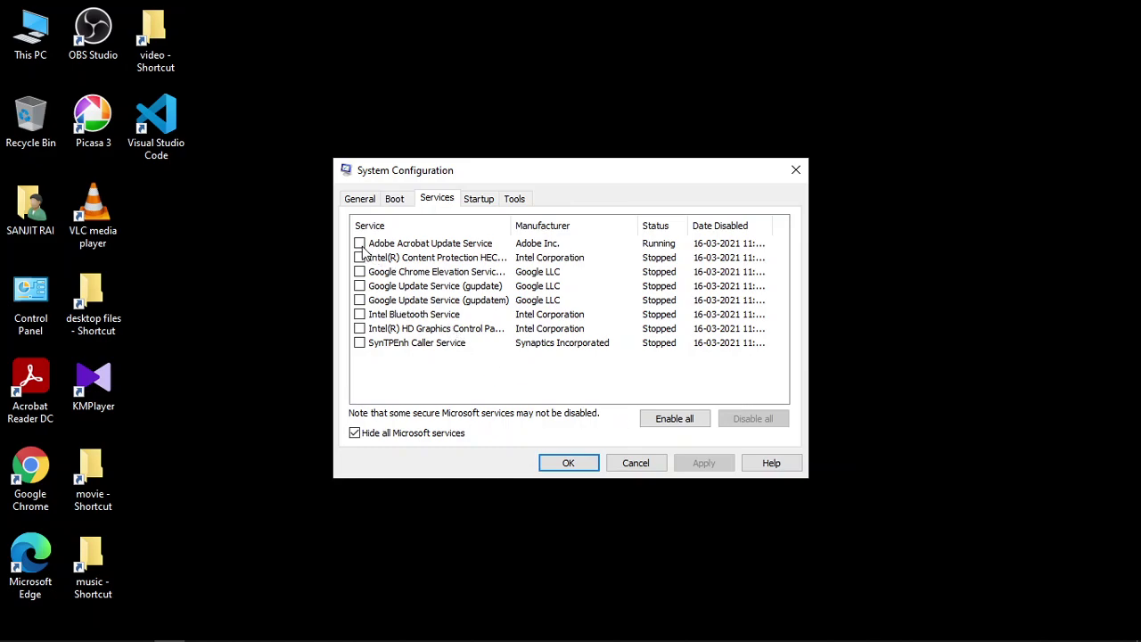
Enable every listed third-party service, from Adobe Acrobat Update Service down to SynTPEnh Caller Service.
{"action": "left_click", "coordinate": [359, 244]}
{"action": "left_click", "coordinate": [359, 258]}
{"action": "left_click", "coordinate": [360, 272]}
{"action": "left_click", "coordinate": [359, 286]}
{"action": "left_click", "coordinate": [359, 300]}
{"action": "left_click", "coordinate": [359, 315]}
{"action": "left_click", "coordinate": [359, 329]}
{"action": "left_click", "coordinate": [359, 343]}
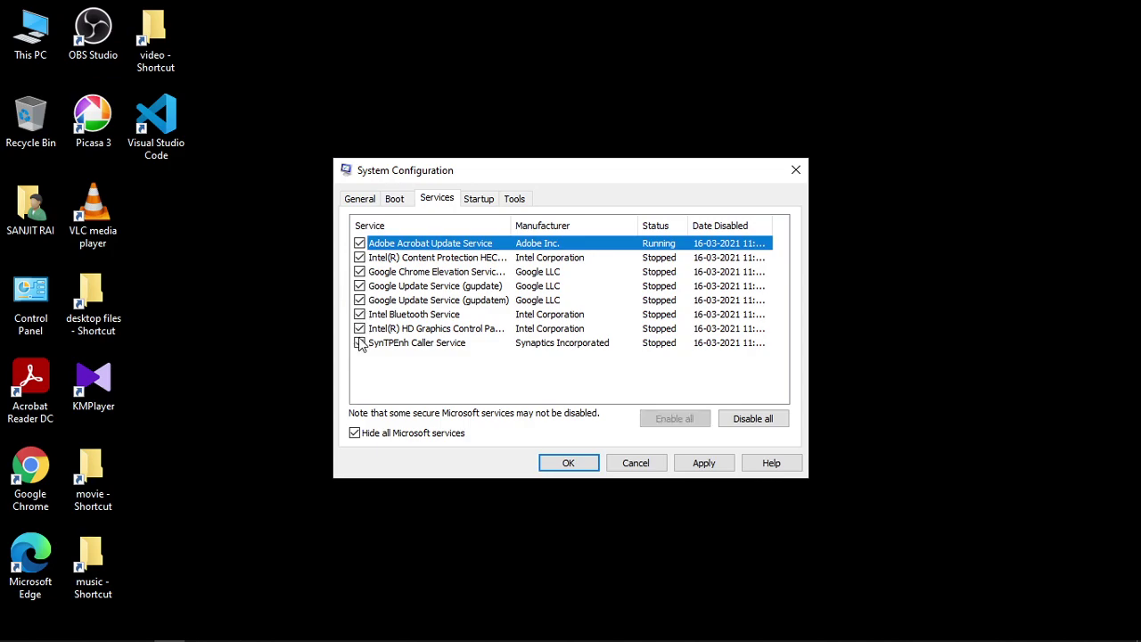
Disable all listed third-party services, apply the change and exit System Configuration without restarting.
{"action": "left_click", "coordinate": [732, 420]}
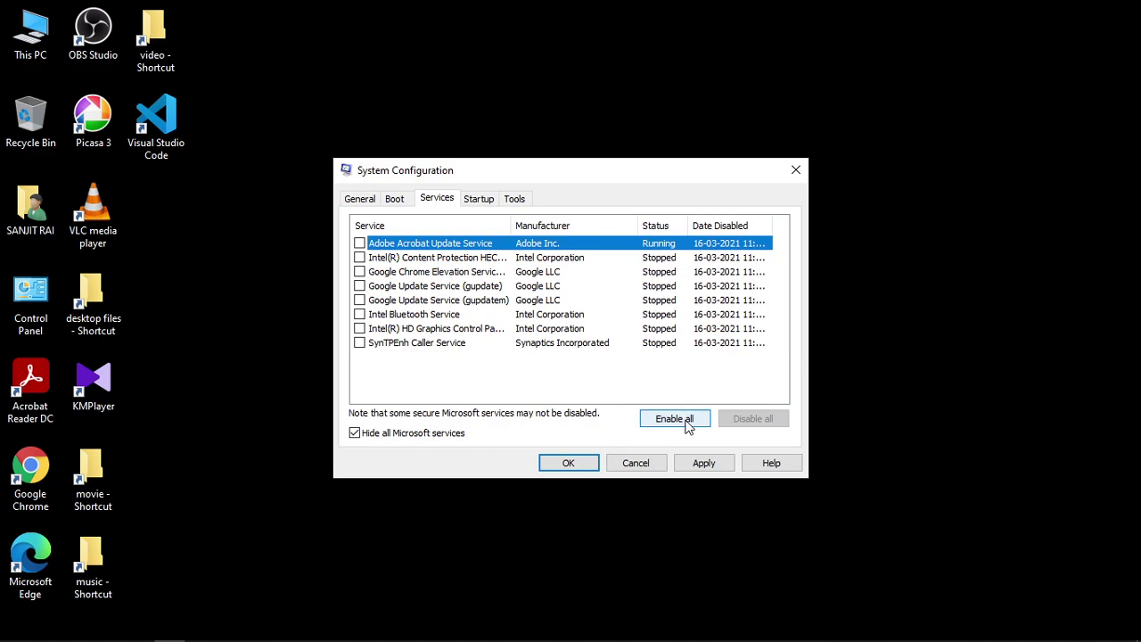
{"action": "left_click", "coordinate": [704, 463]}
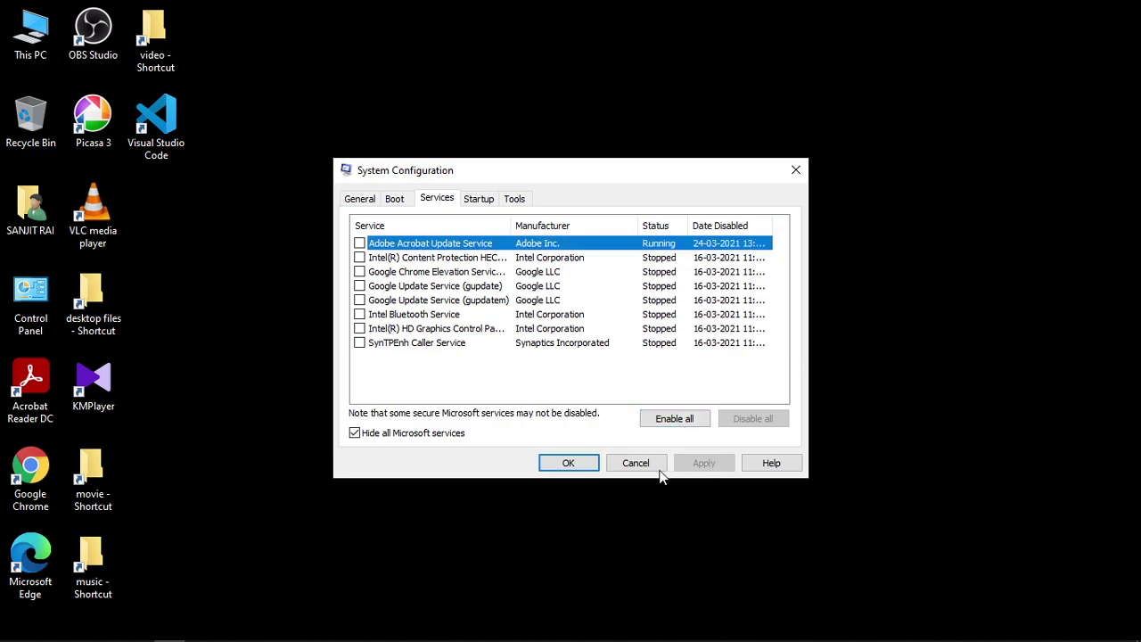
{"action": "left_click", "coordinate": [568, 464]}
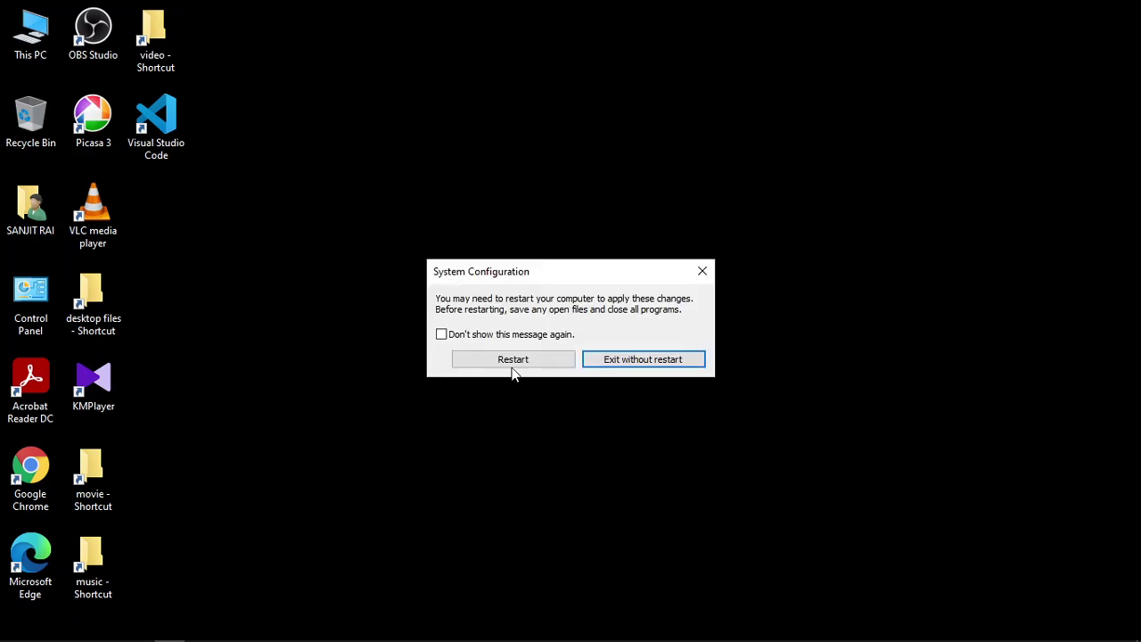
{"action": "left_click", "coordinate": [642, 360]}
Refresh the desktop three times.
{"action": "right_click", "coordinate": [529, 321]}
{"action": "left_click", "coordinate": [563, 362]}
{"action": "right_click", "coordinate": [563, 367]}
{"action": "left_click", "coordinate": [613, 415]}
{"action": "right_click", "coordinate": [612, 415]}
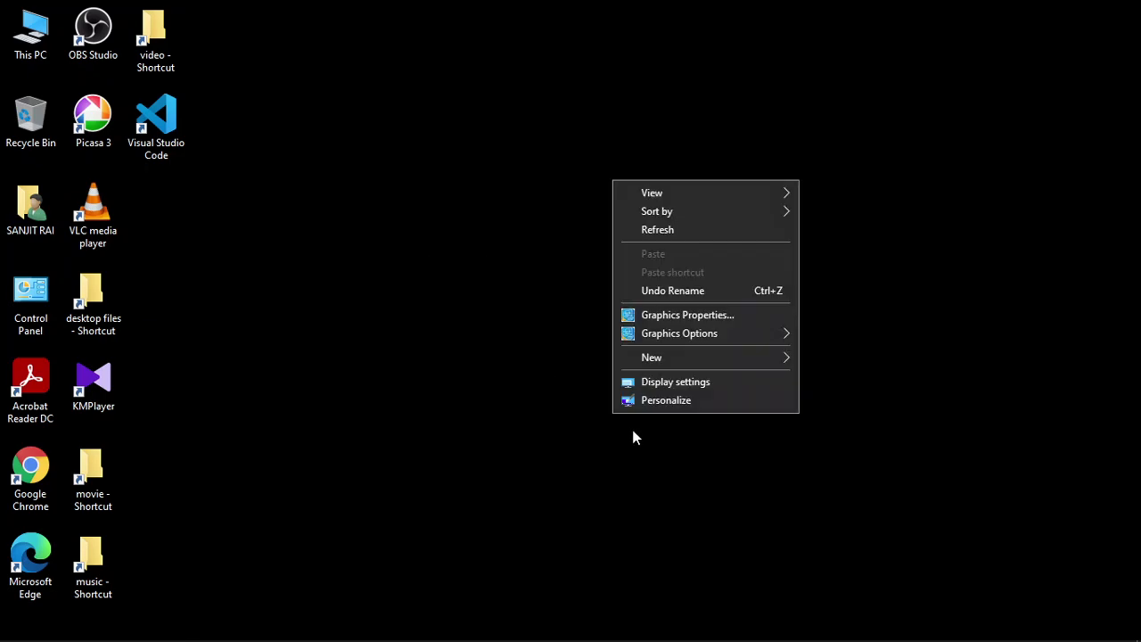
{"action": "left_click", "coordinate": [682, 237]}
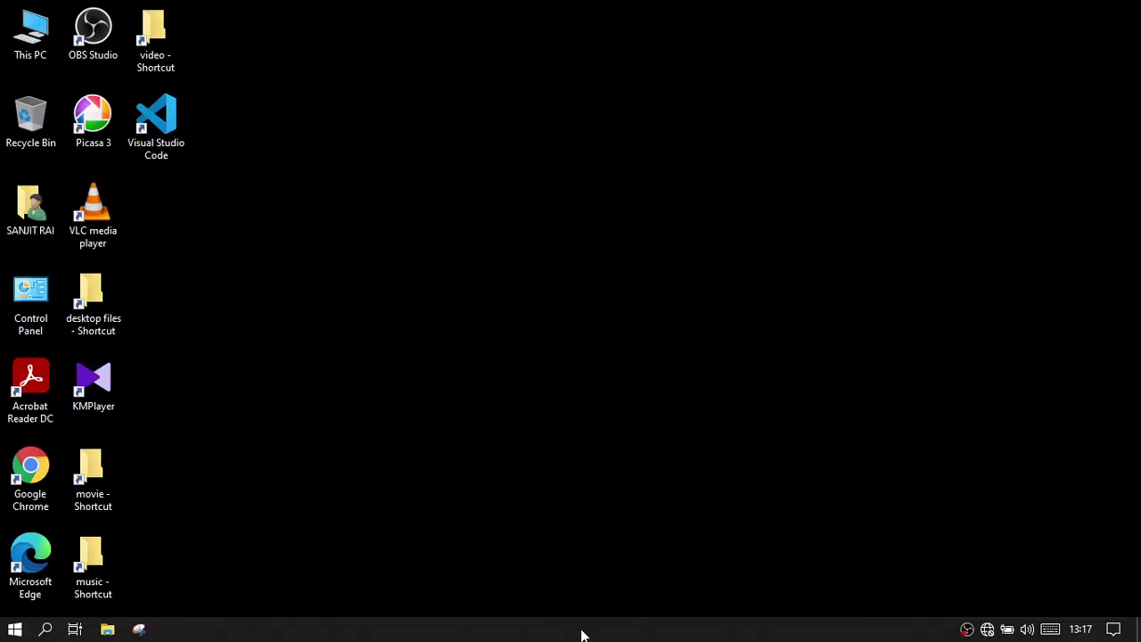
Open Task Manager, check the status of the startup apps including Cortana and the Windows Security notification entry, and close it.
{"action": "right_click", "coordinate": [583, 633]}
{"action": "left_click", "coordinate": [624, 546]}
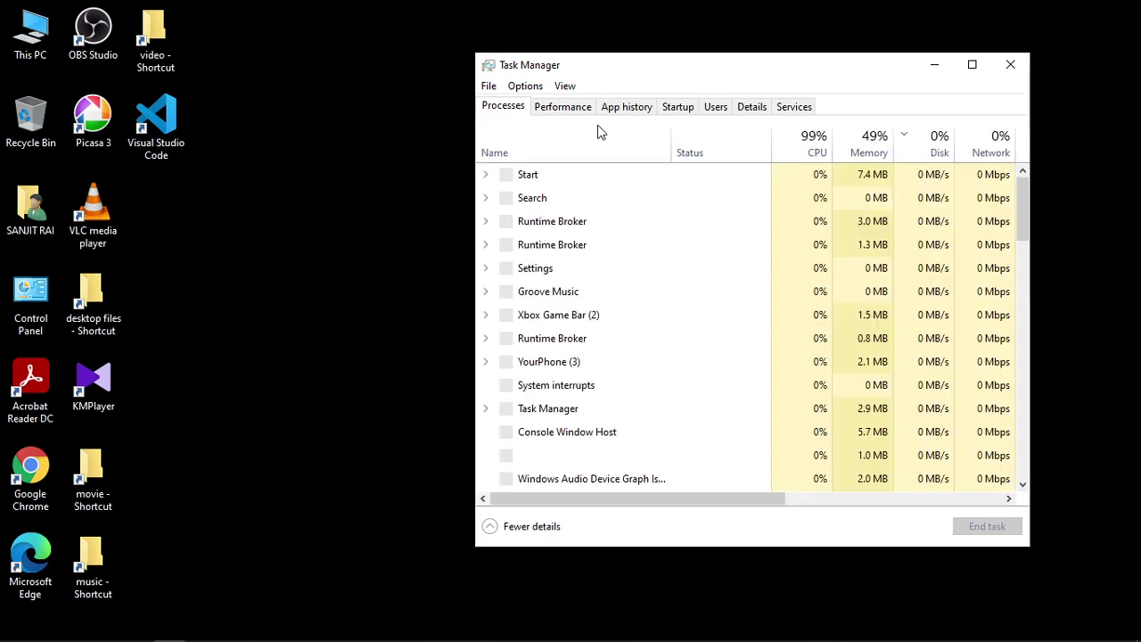
{"action": "left_click", "coordinate": [677, 107]}
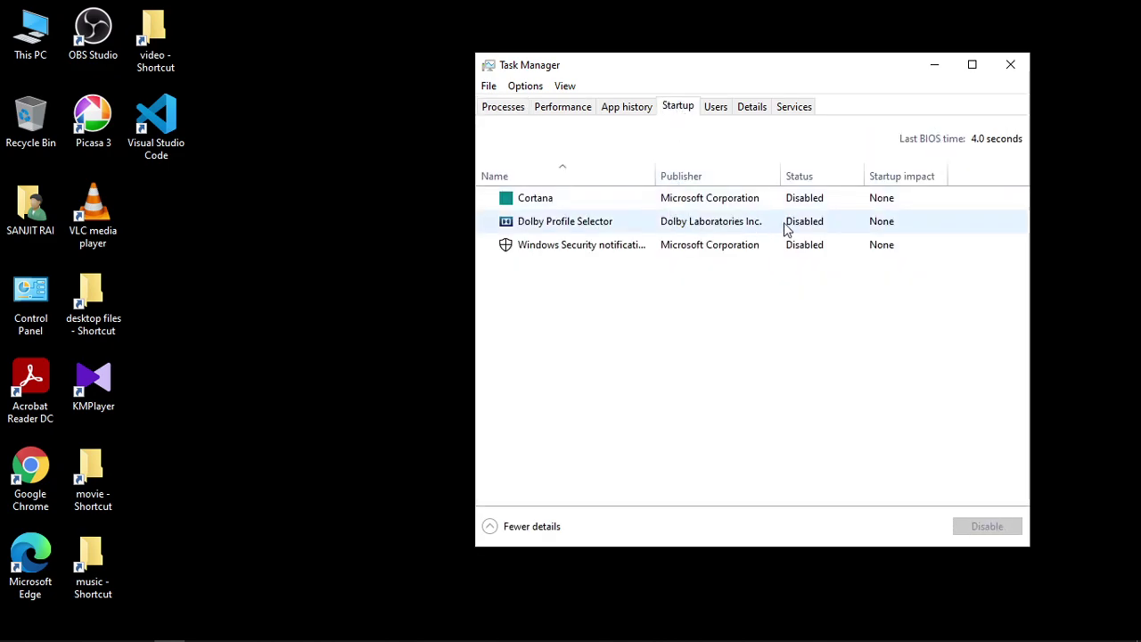
{"action": "left_click", "coordinate": [806, 203]}
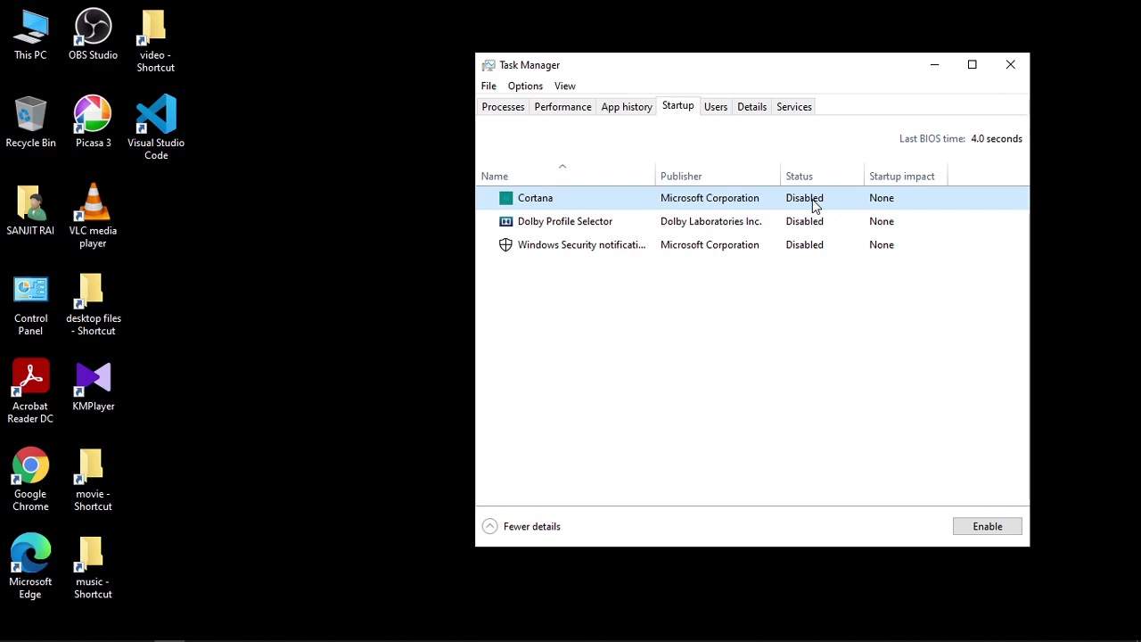
{"action": "left_click", "coordinate": [811, 252]}
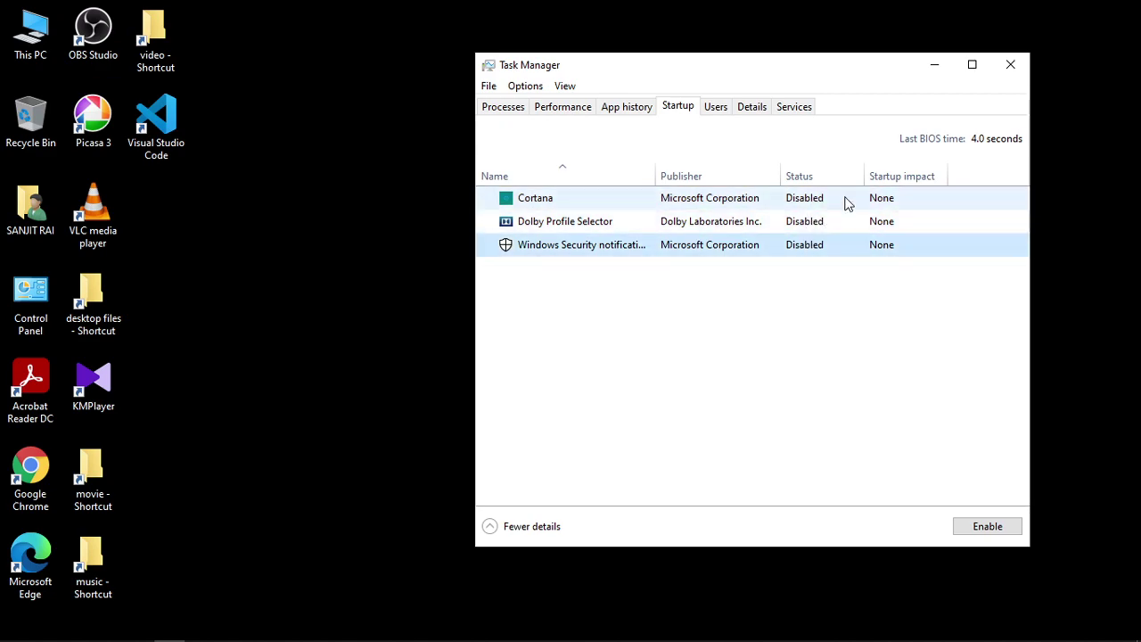
{"action": "left_click", "coordinate": [1011, 65]}
Refresh the desktop twice.
{"action": "right_click", "coordinate": [747, 174]}
{"action": "left_click", "coordinate": [785, 223]}
{"action": "right_click", "coordinate": [785, 221]}
{"action": "left_click", "coordinate": [809, 266]}
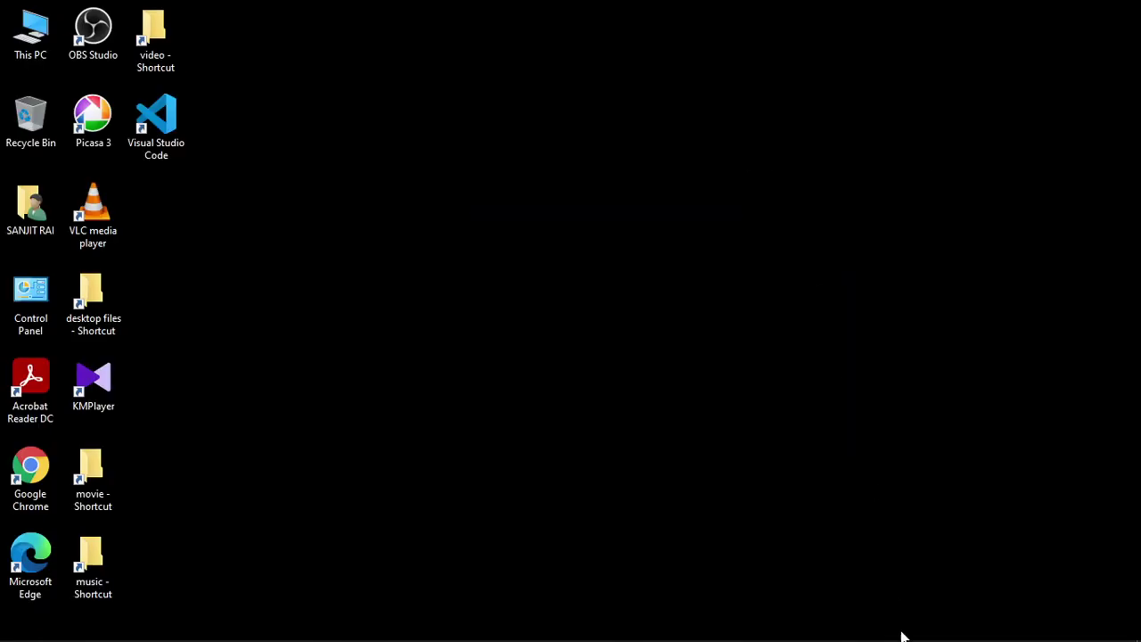